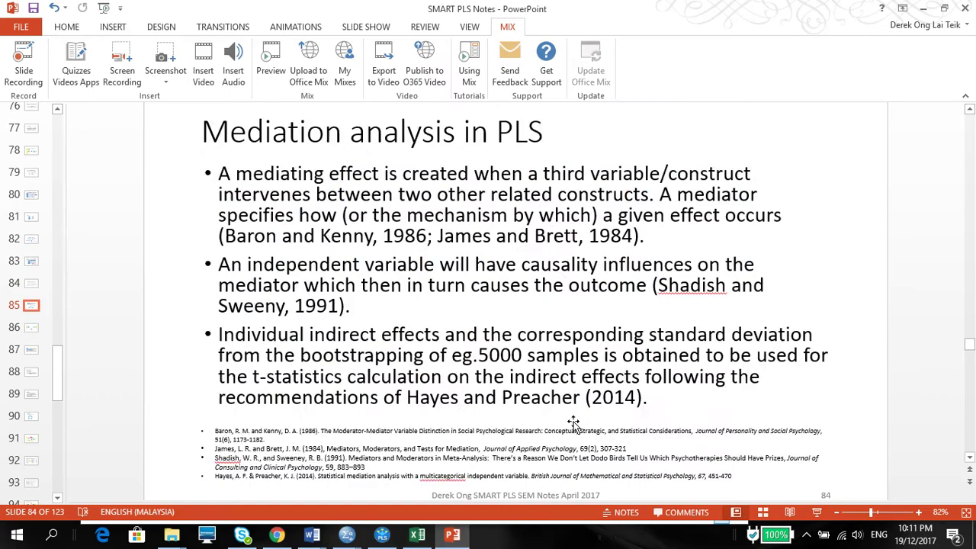
- Switch to SmartPLS with the smartphone path model and bring up the Calculate menu
click(390, 538)
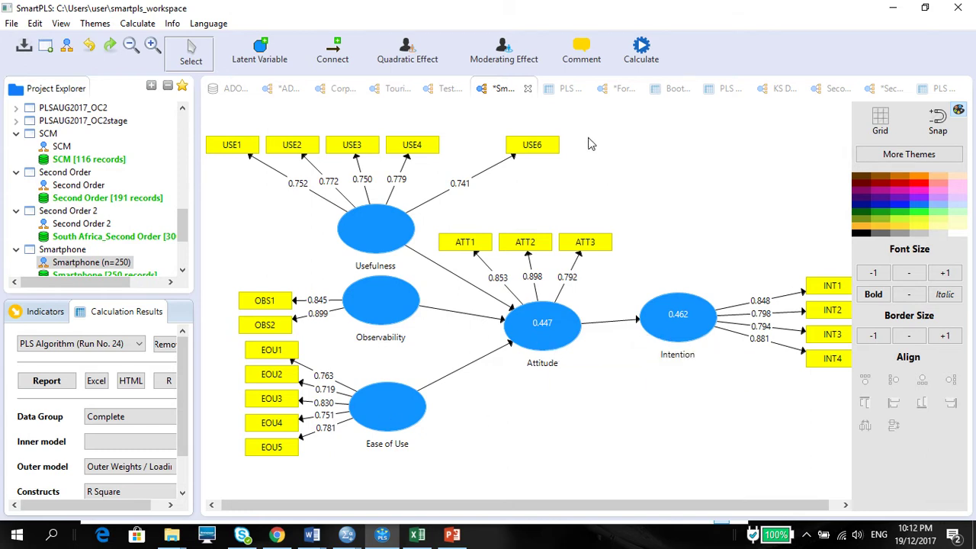
click(137, 23)
- Start a bootstrapping run with 500 subsamples, BCa intervals and two-tailed testing
click(166, 72)
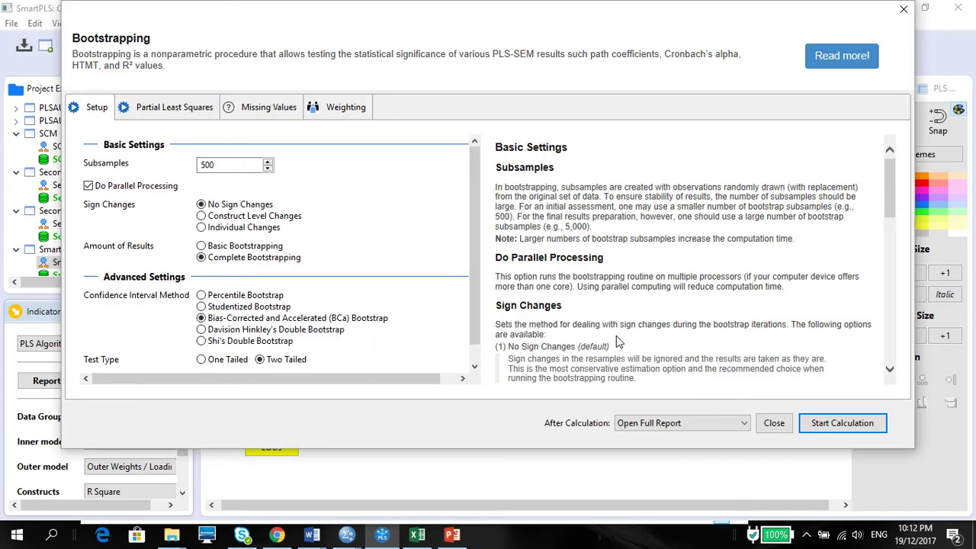
scroll(484, 333, down, 1)
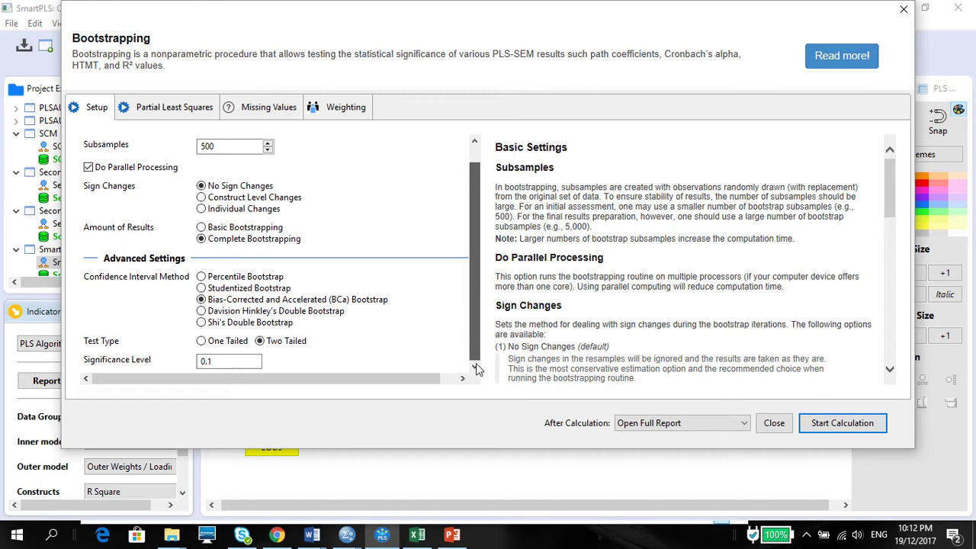
click(853, 425)
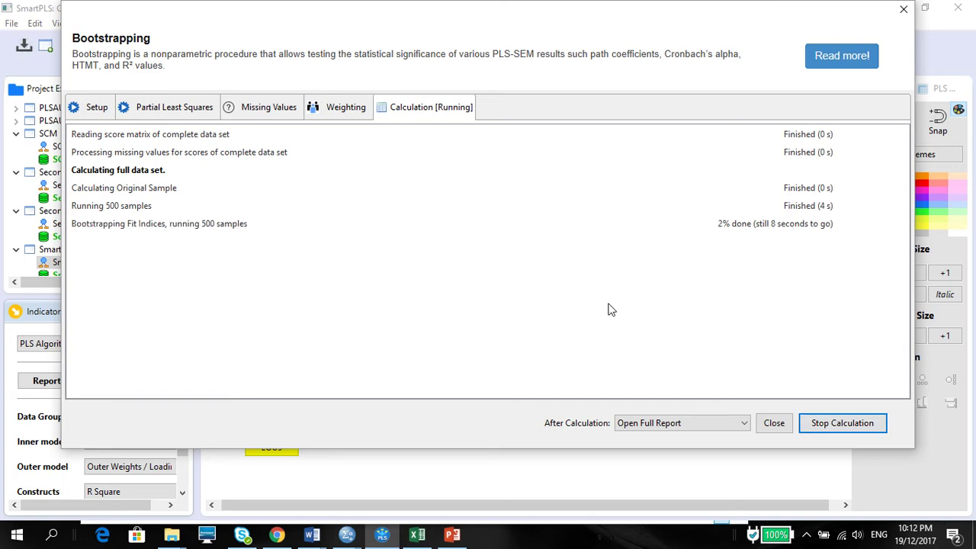
- Review the C3:C7 relationships plus the Smartphone Bootstrap and Direct Effects sheets, then return to SmartPLS
click(418, 535)
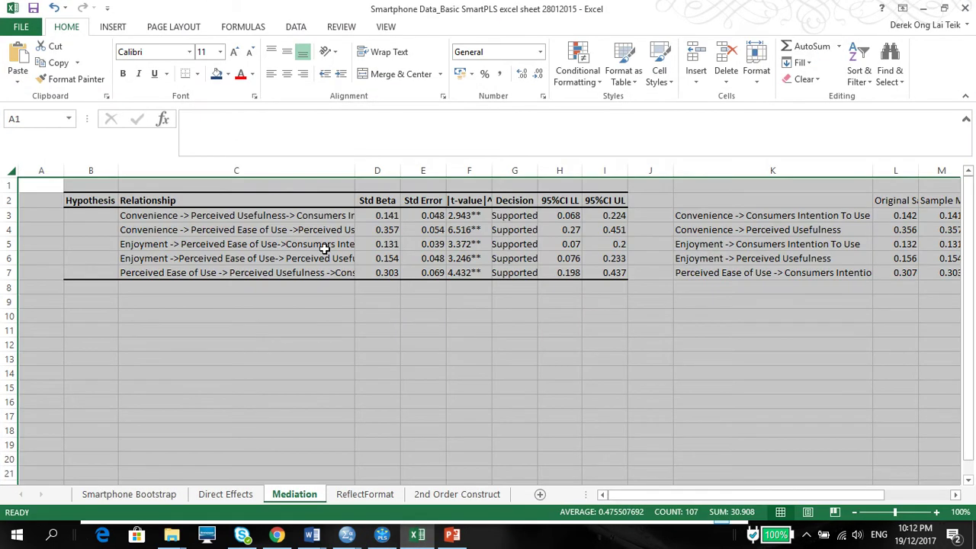
drag(166, 217, 209, 271)
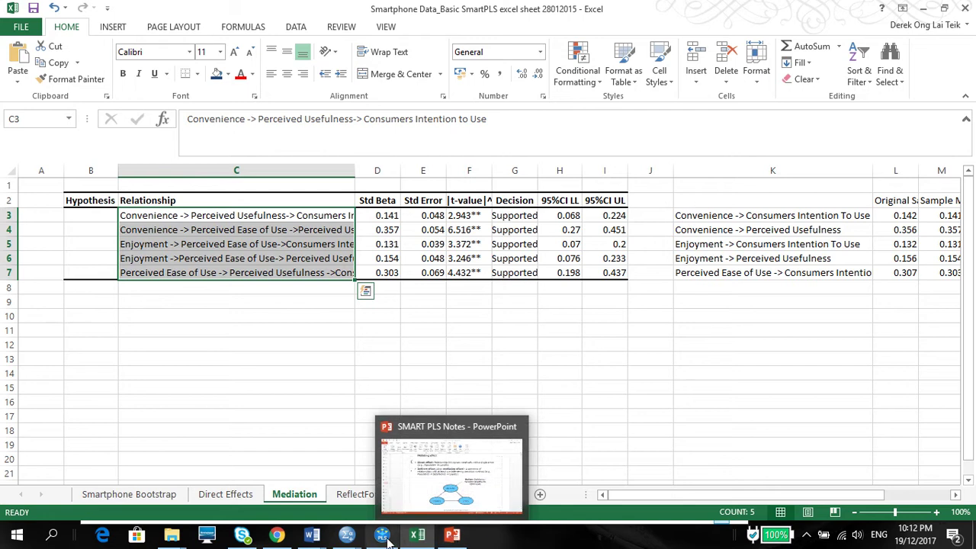
mouse_move(347, 535)
click(178, 494)
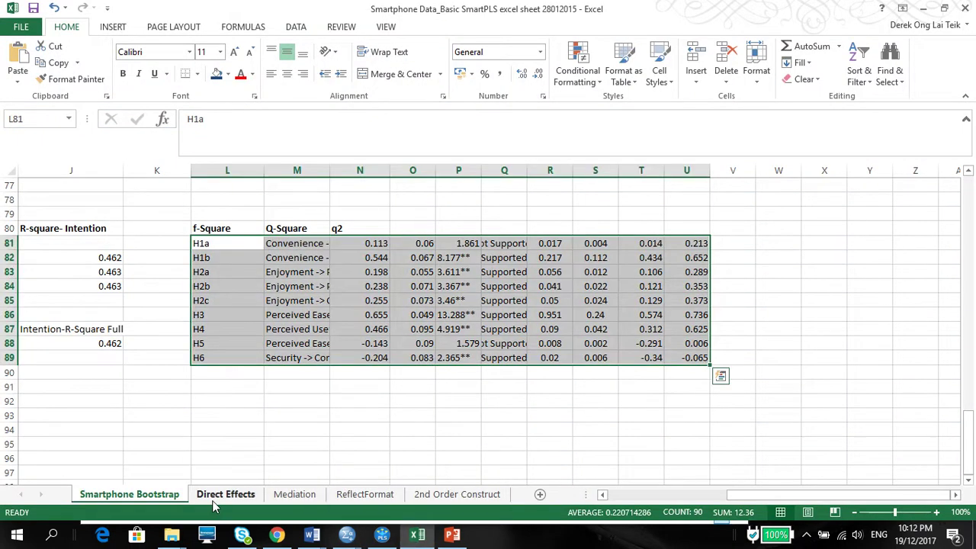
click(212, 500)
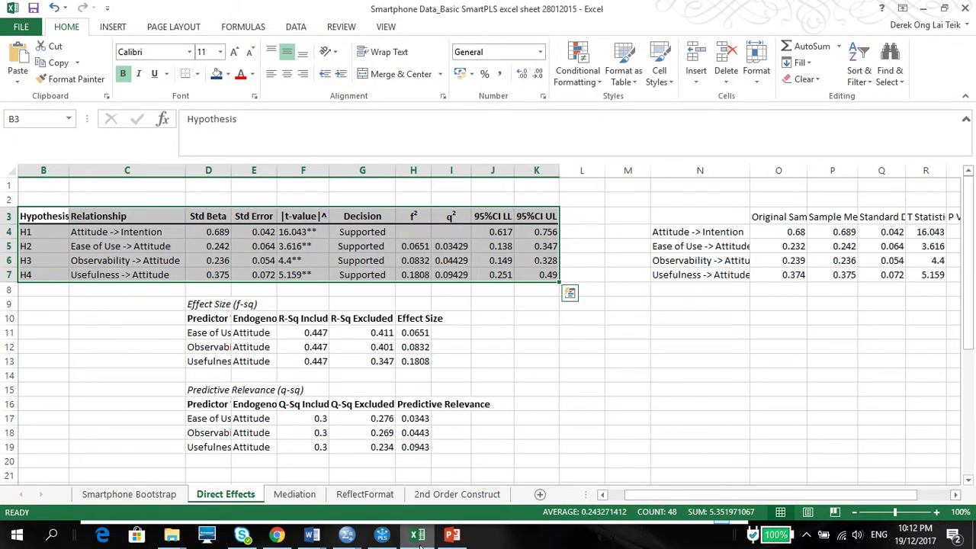
click(383, 536)
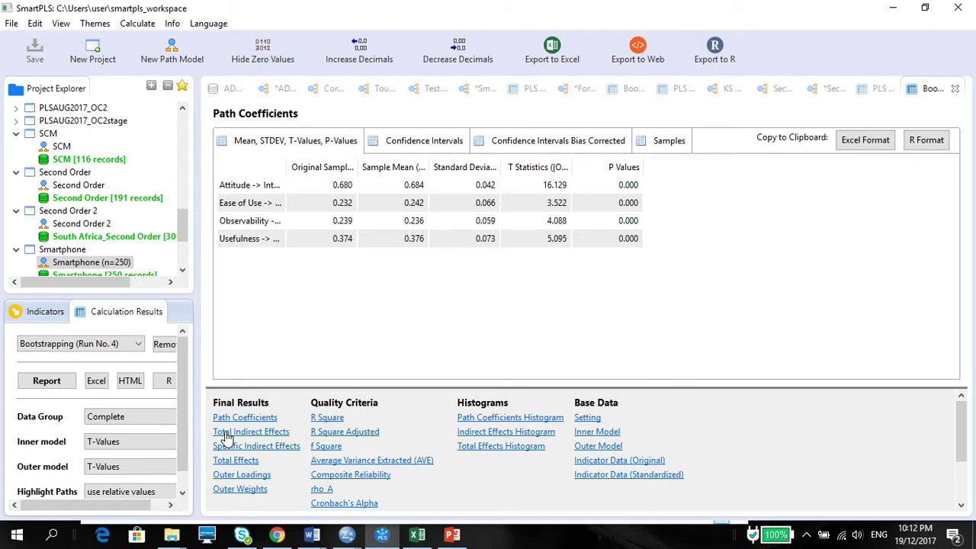
- Copy the Specific Indirect Effects table in Excel format, with the path column widened to full labels
click(226, 448)
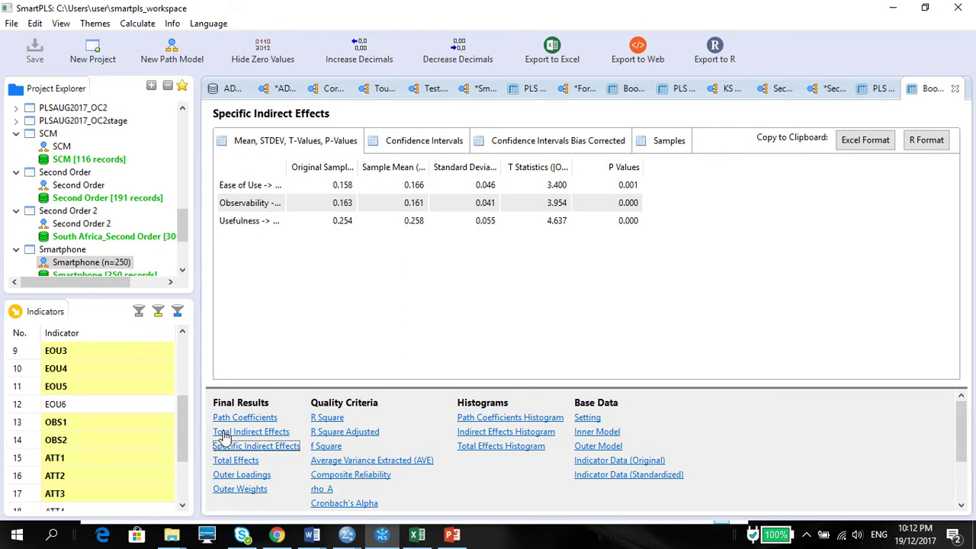
click(224, 434)
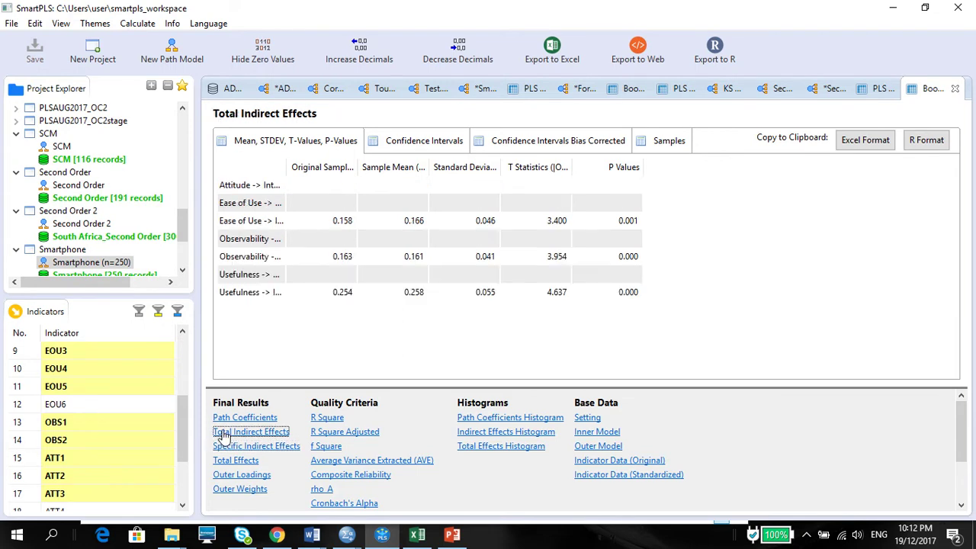
click(227, 449)
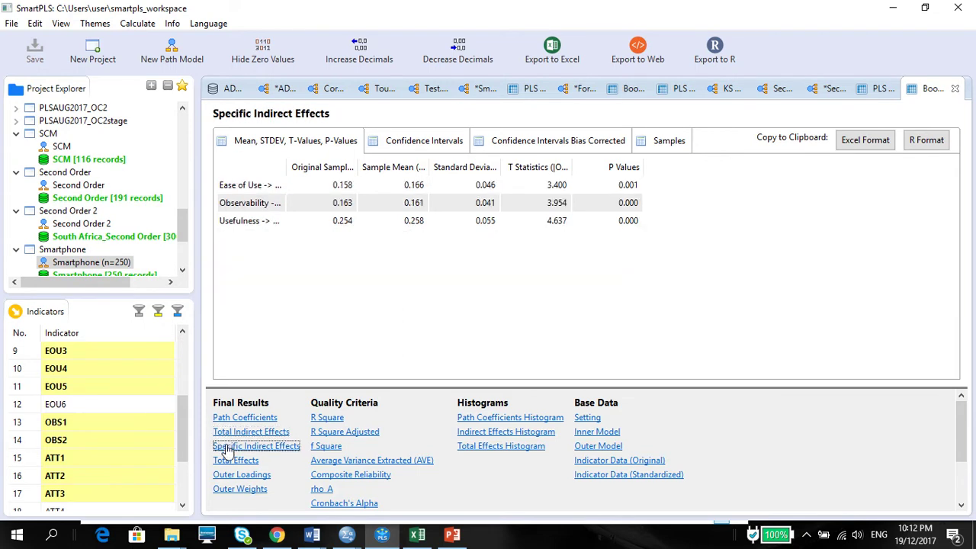
drag(284, 166, 362, 166)
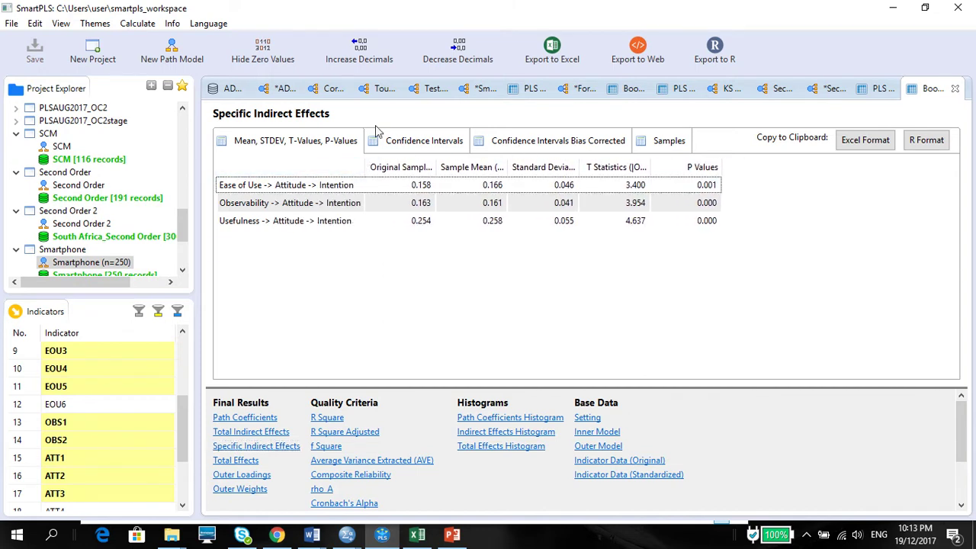
click(864, 142)
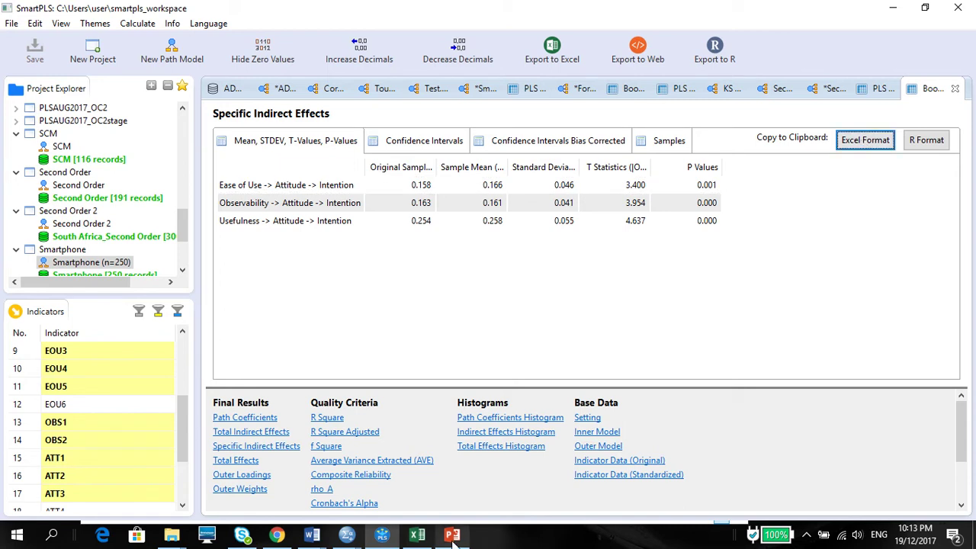
- Clear the old bootstrap results in K3:Y8 on the Mediation sheet
click(418, 537)
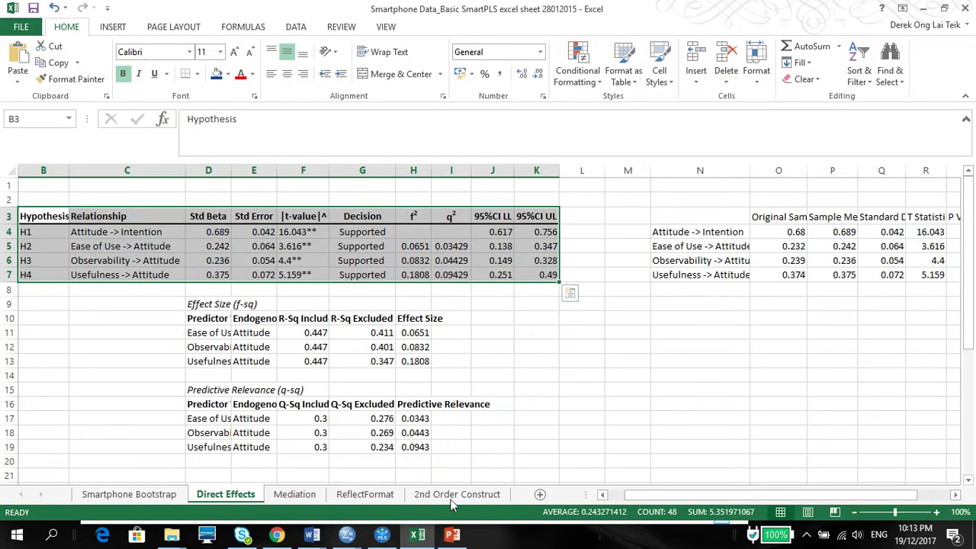
click(296, 495)
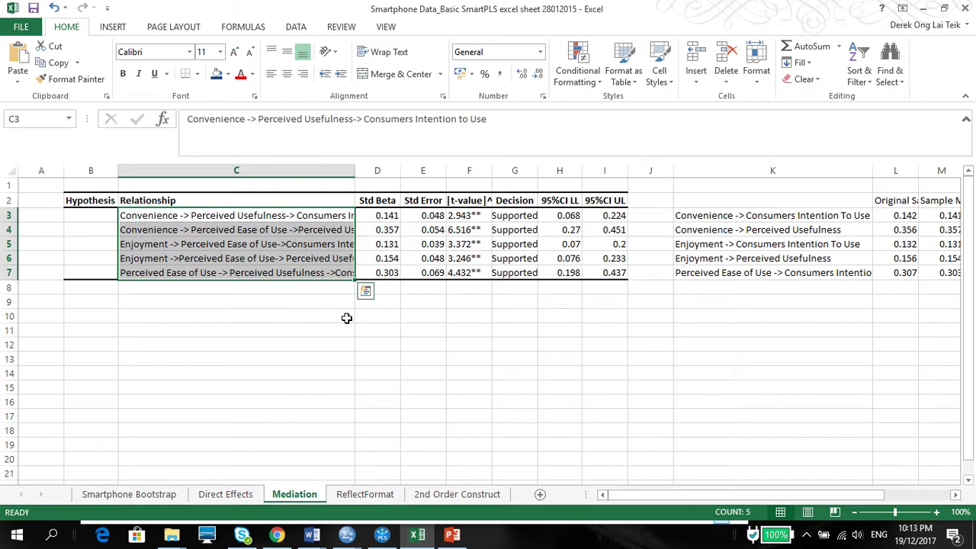
click(688, 319)
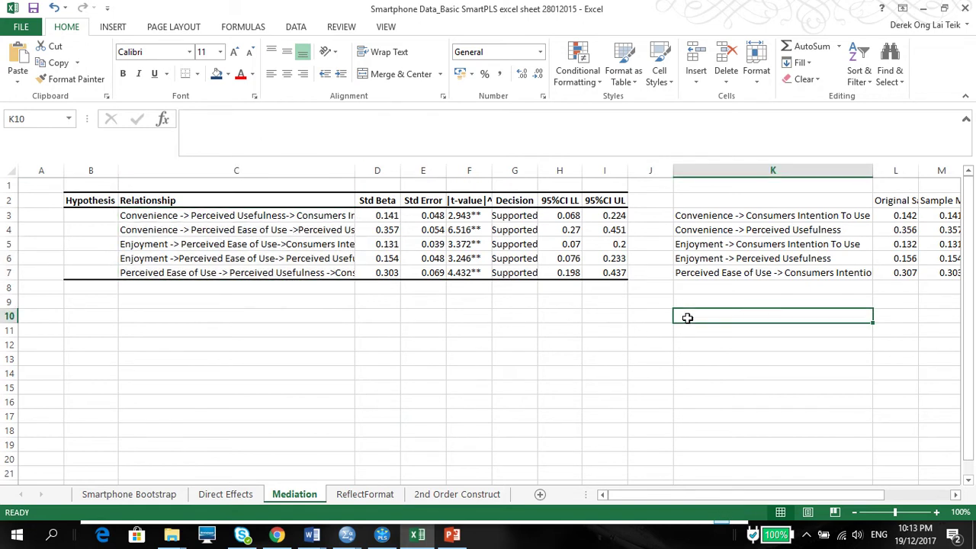
mouse_move(682, 214)
mouse_down()
mouse_move(790, 302)
mouse_move(966, 288)
mouse_up()
key(Delete)
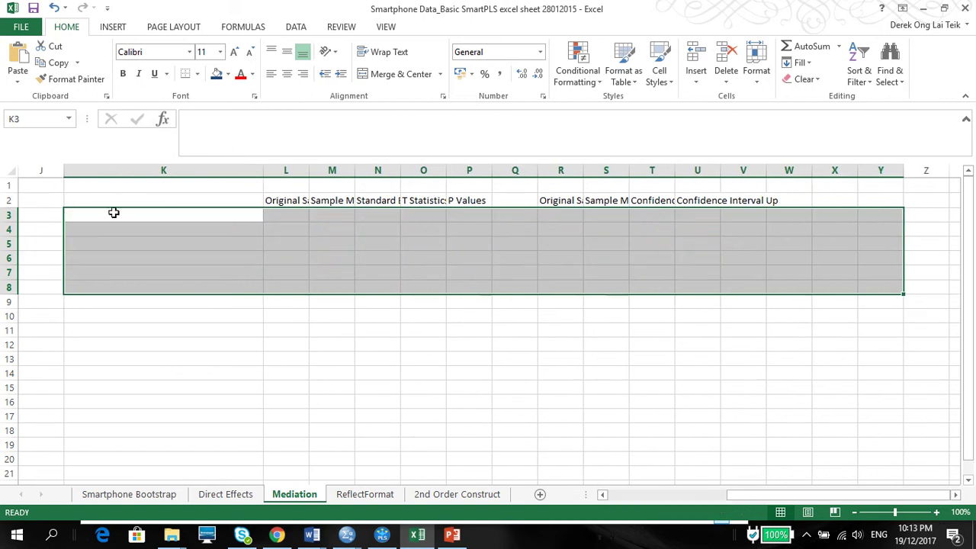
- Paste the indirect effects table at K3 and delete the duplicate headers in L2:P2
click(96, 220)
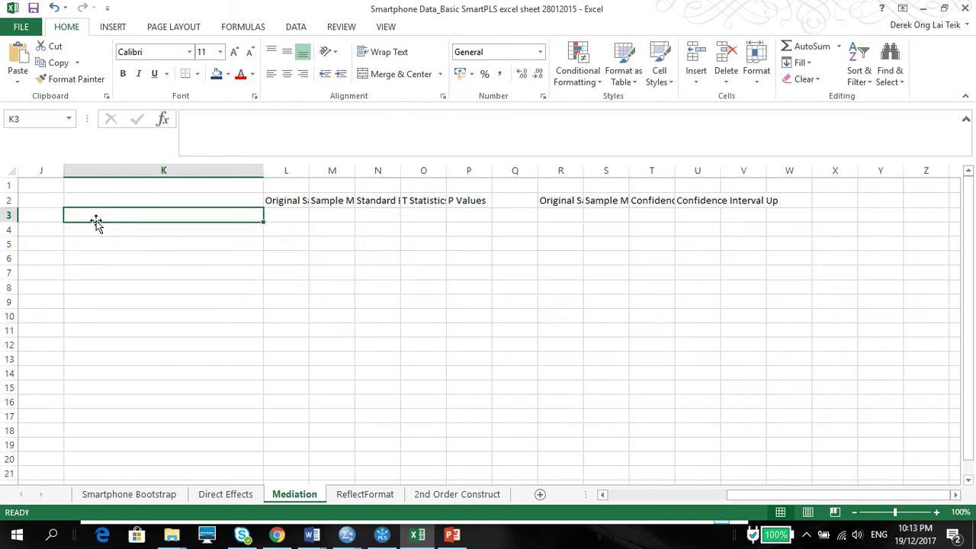
click(96, 220)
right_click(92, 214)
click(121, 278)
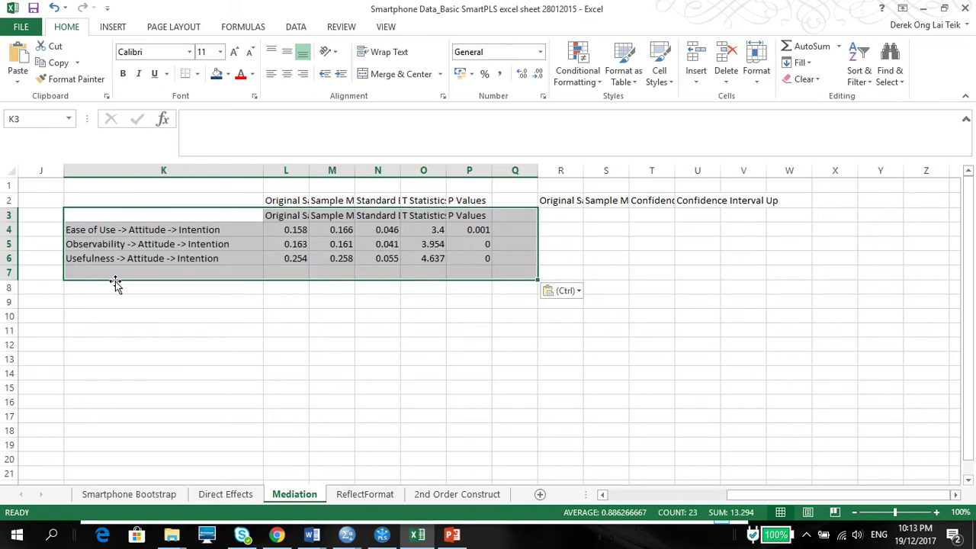
click(283, 201)
drag(283, 201, 463, 201)
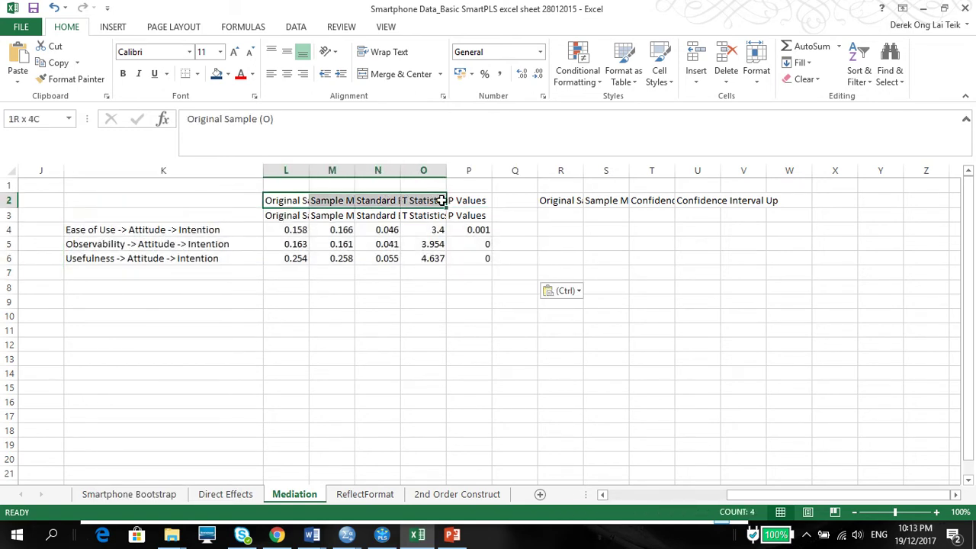
key(Delete)
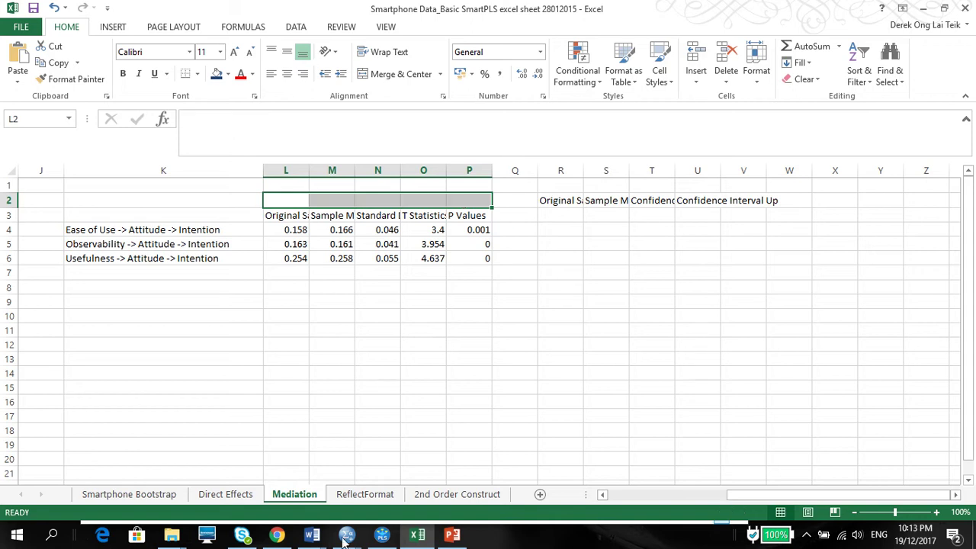
- Copy the bias-corrected confidence intervals for the three specific indirect effects in Excel format
click(419, 536)
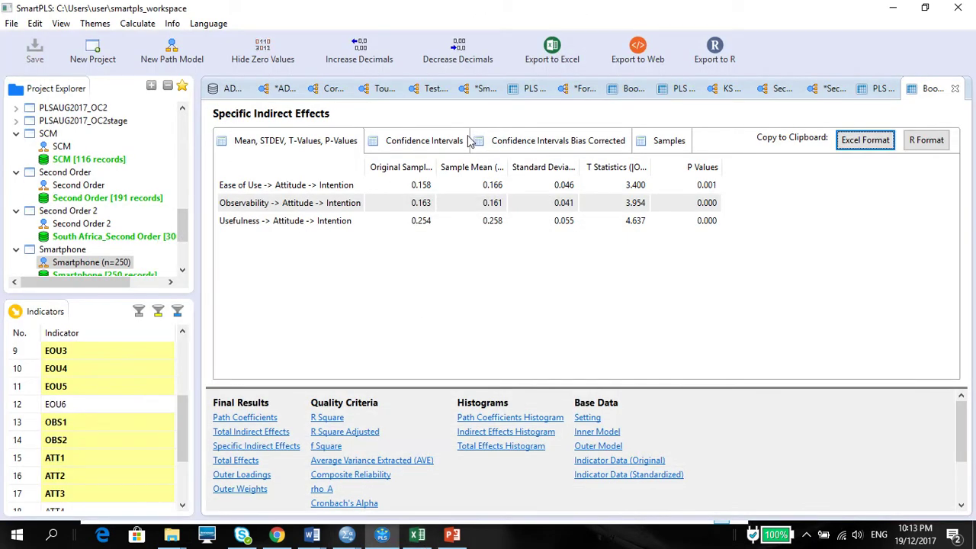
click(517, 148)
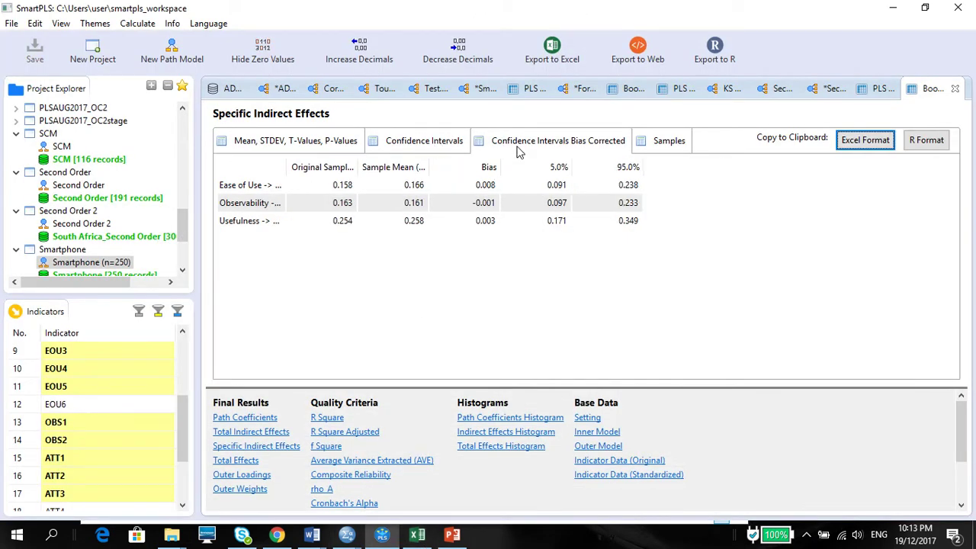
click(432, 141)
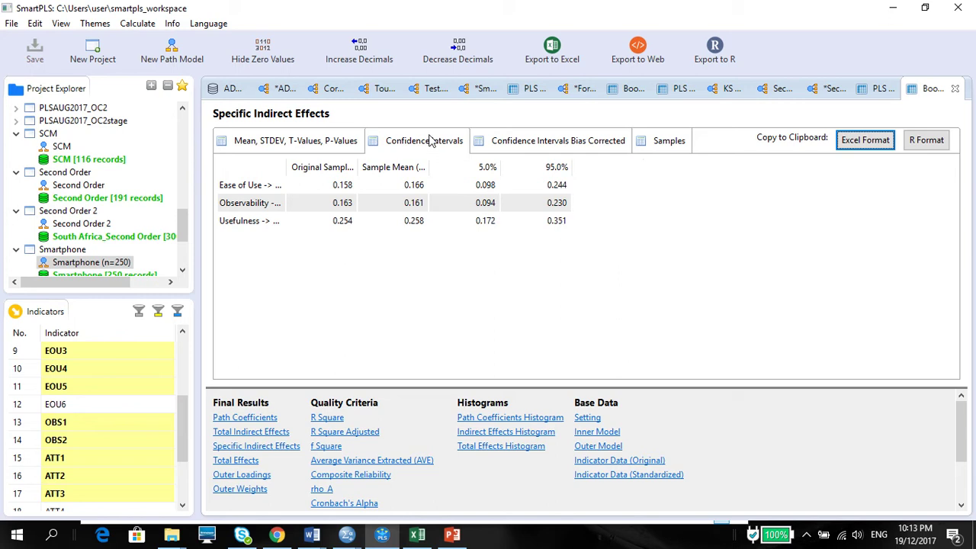
click(517, 149)
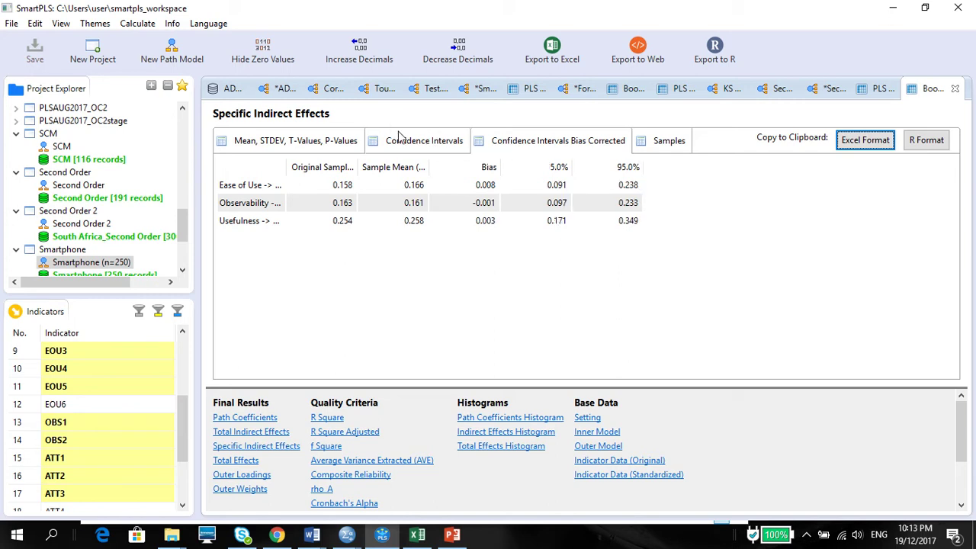
click(401, 136)
click(496, 140)
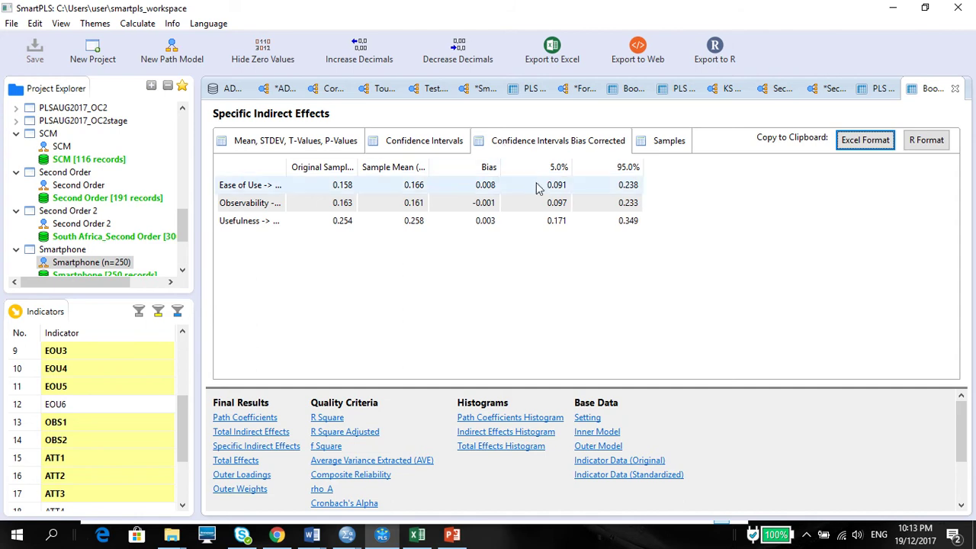
click(536, 185)
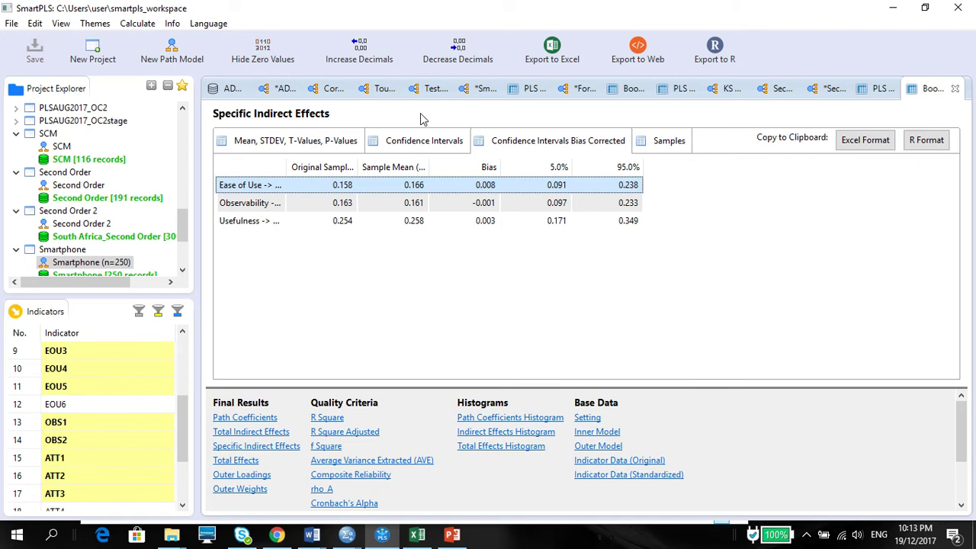
click(428, 145)
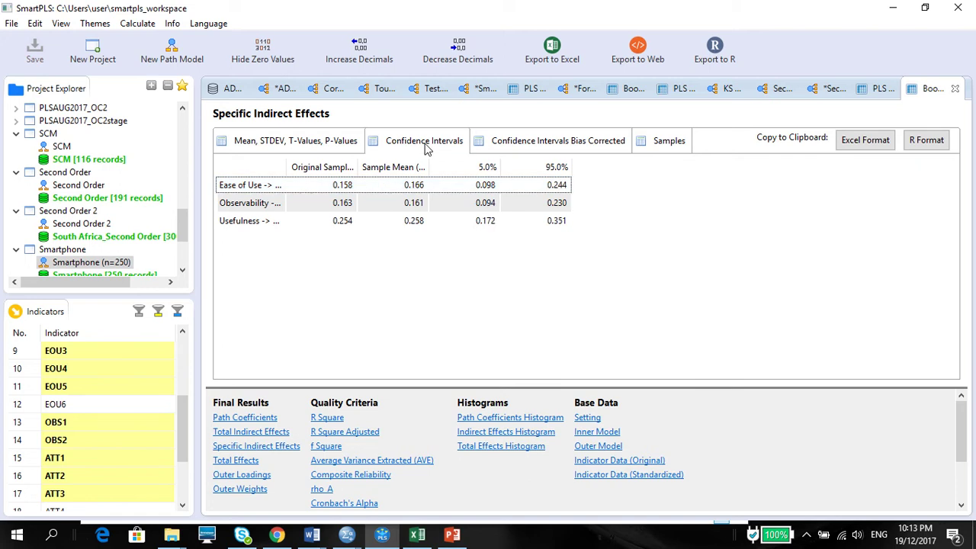
click(526, 146)
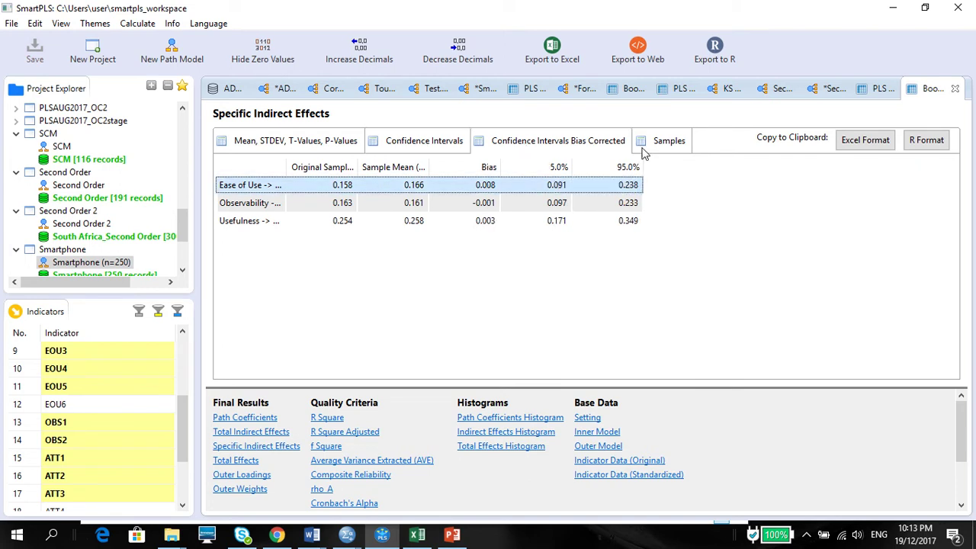
click(852, 148)
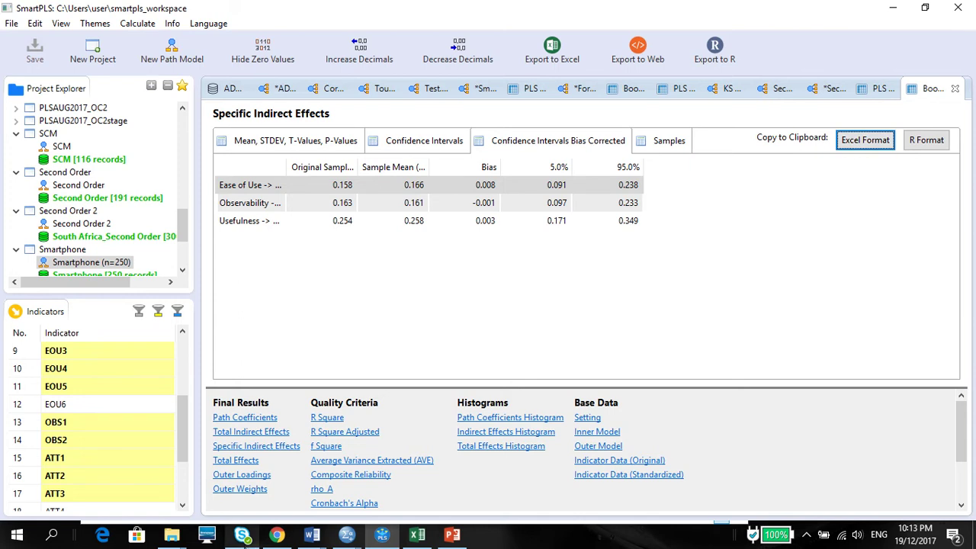
- Paste the bias-corrected interval table at Q3 on the Mediation sheet, then select columns Q–T
click(417, 535)
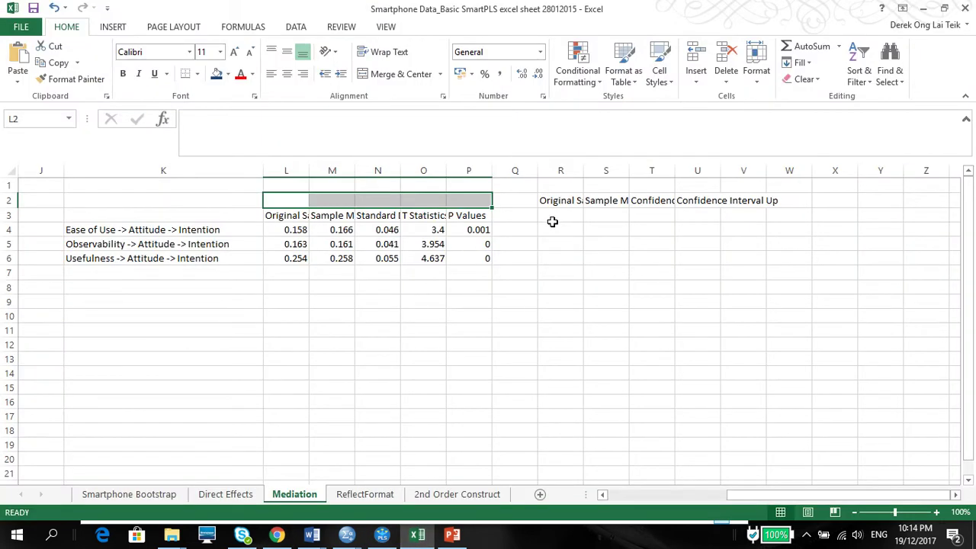
click(512, 218)
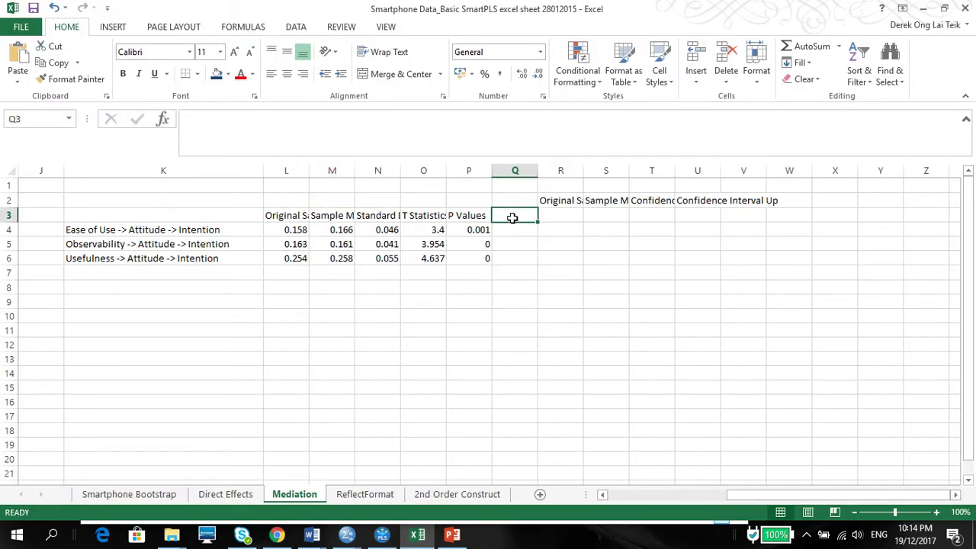
right_click(515, 221)
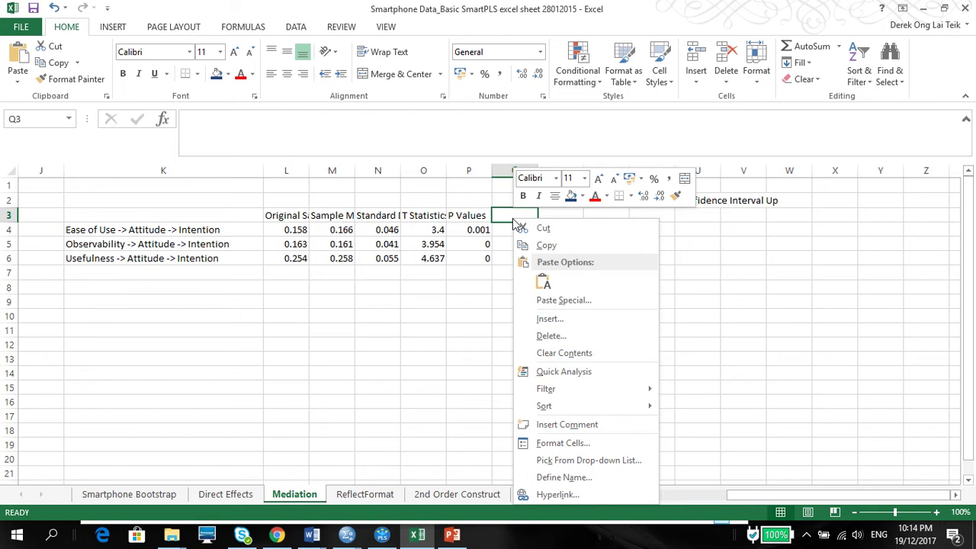
click(543, 283)
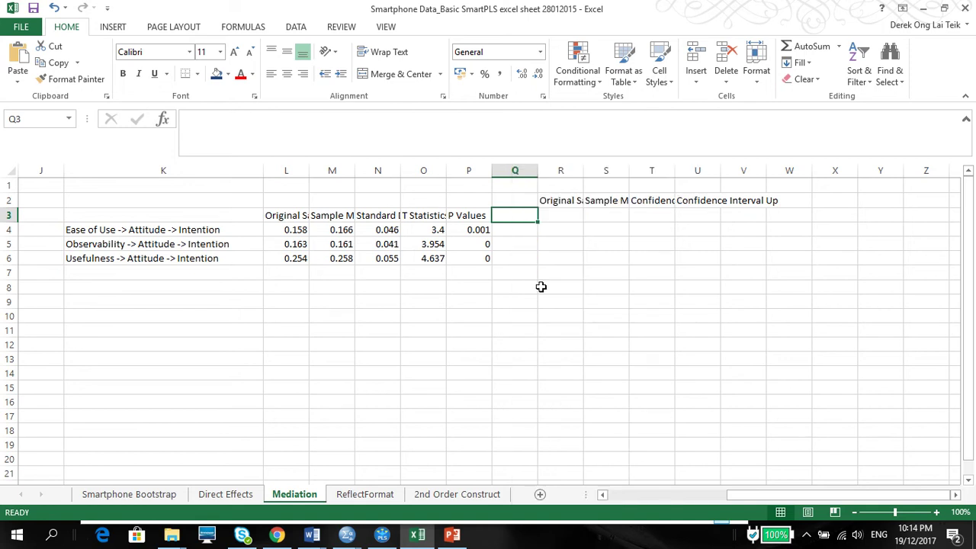
click(514, 201)
drag(515, 171, 646, 172)
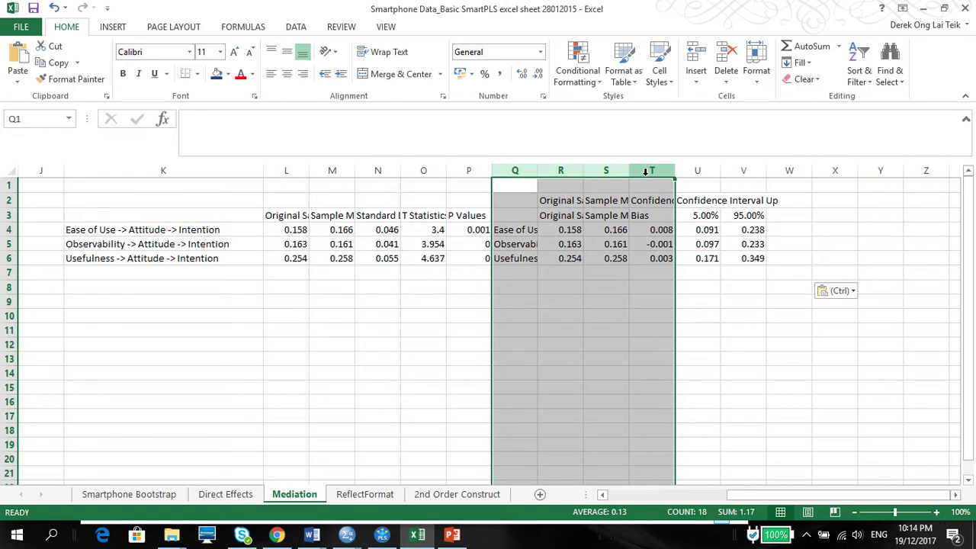
- Delete the duplicate columns Q–T so the 5% and 95% bounds sit beside P Values
key(Delete)
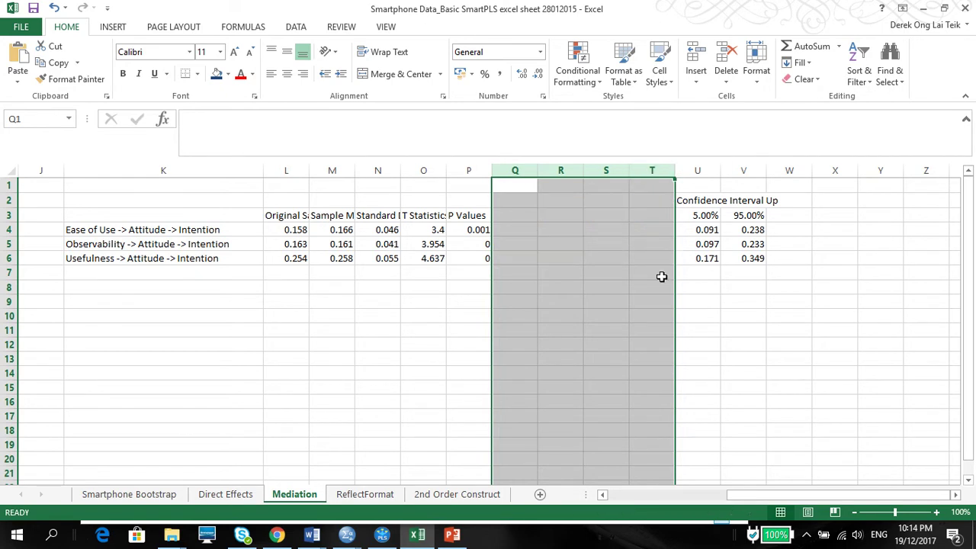
right_click(524, 172)
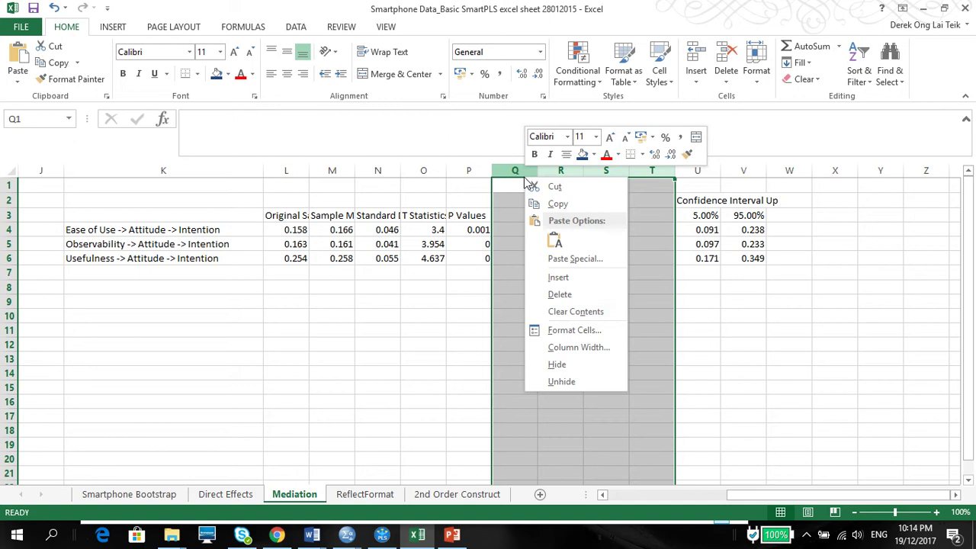
click(559, 294)
click(523, 217)
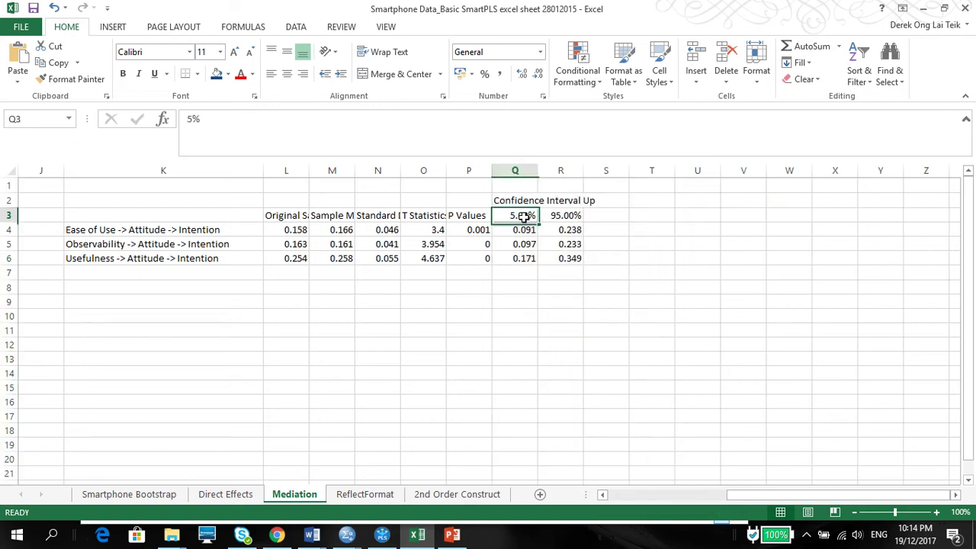
click(564, 216)
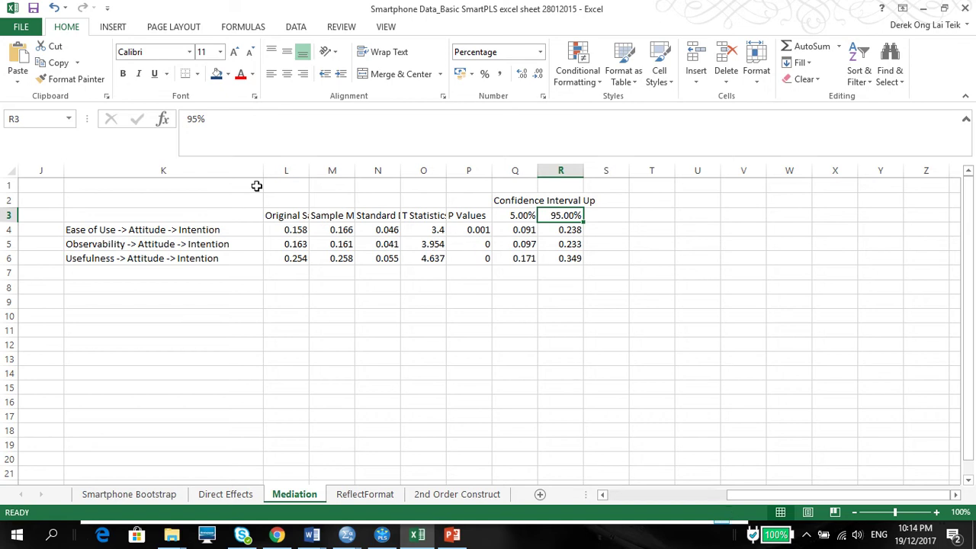
- Narrow column K and label cells B3:B5 as H5, H6 and H7
drag(266, 166, 233, 168)
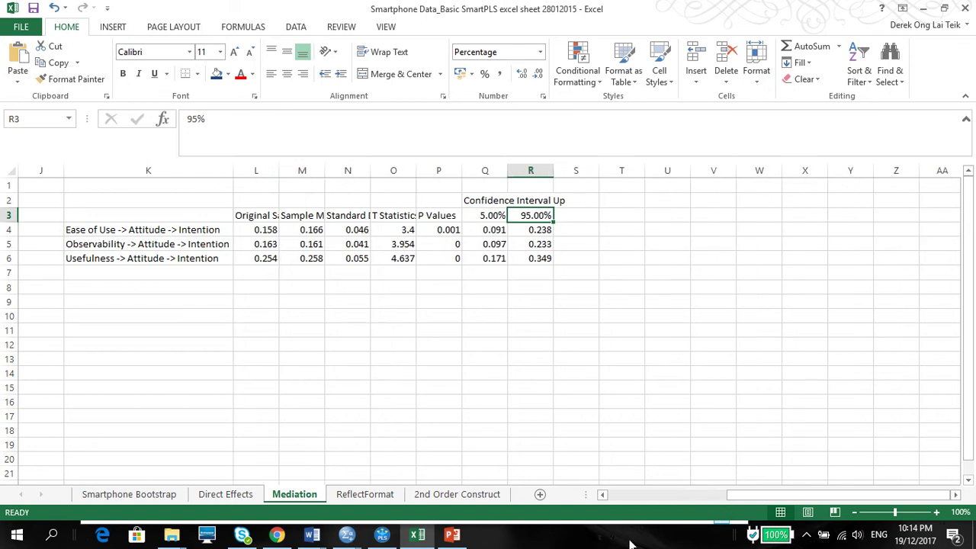
drag(750, 497, 632, 500)
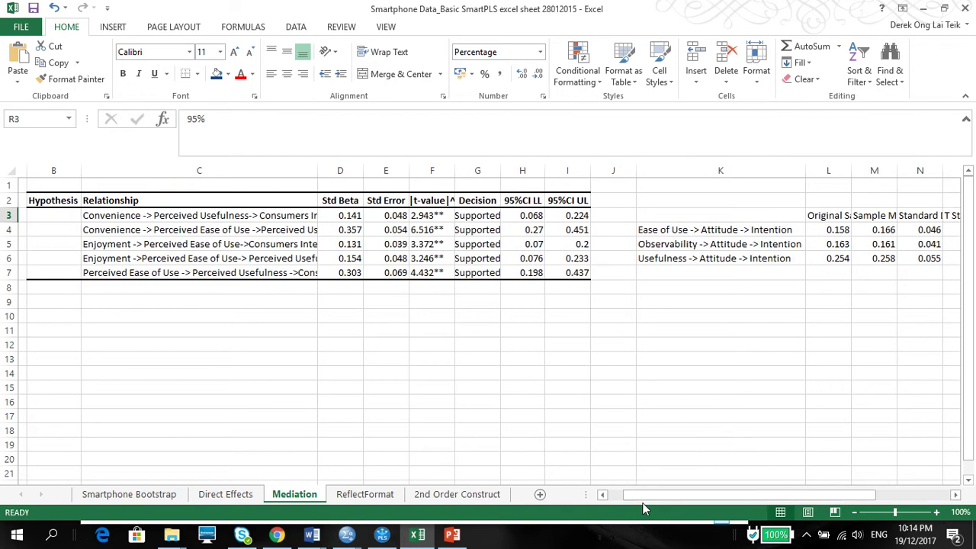
drag(631, 500, 637, 500)
drag(41, 230, 42, 221)
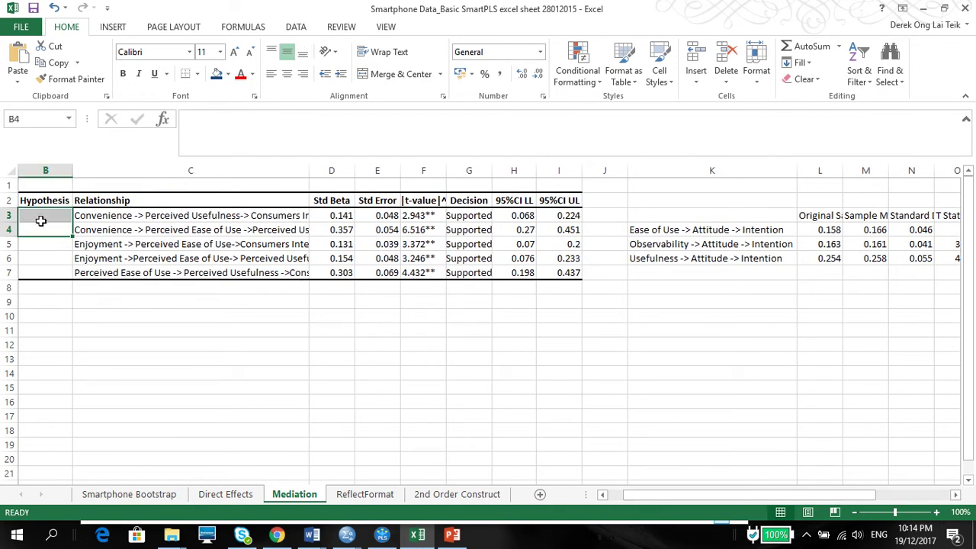
click(41, 220)
text(H5)
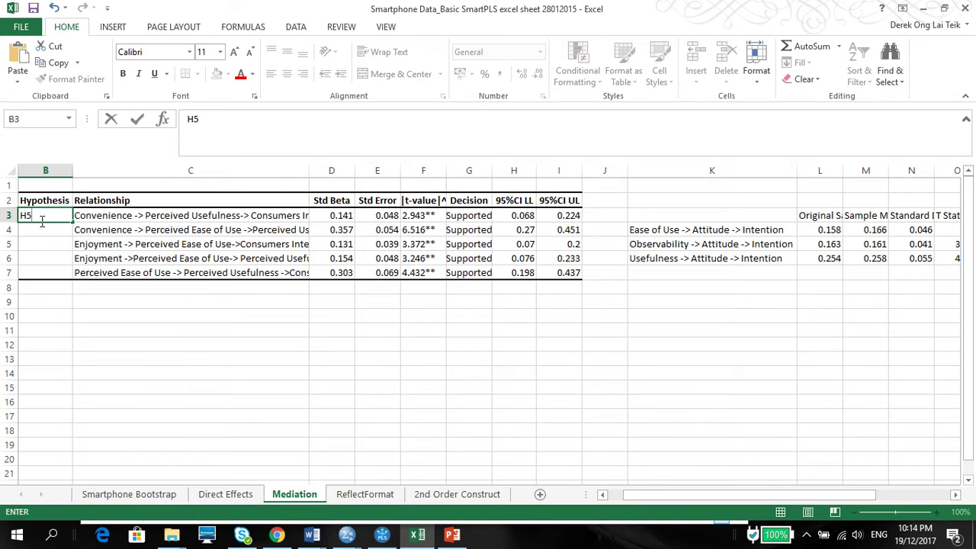
key(Return)
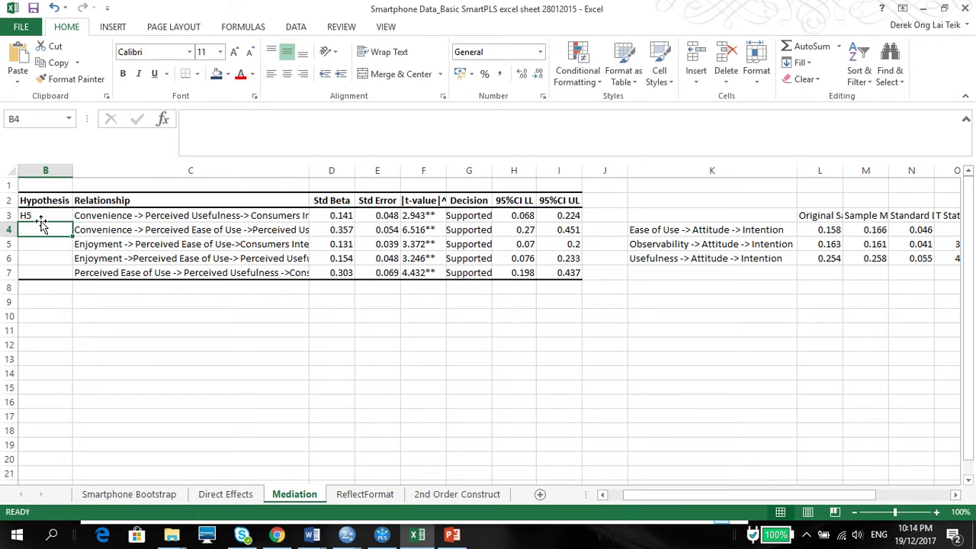
text(H5)
key(Return)
text(H7)
click(46, 264)
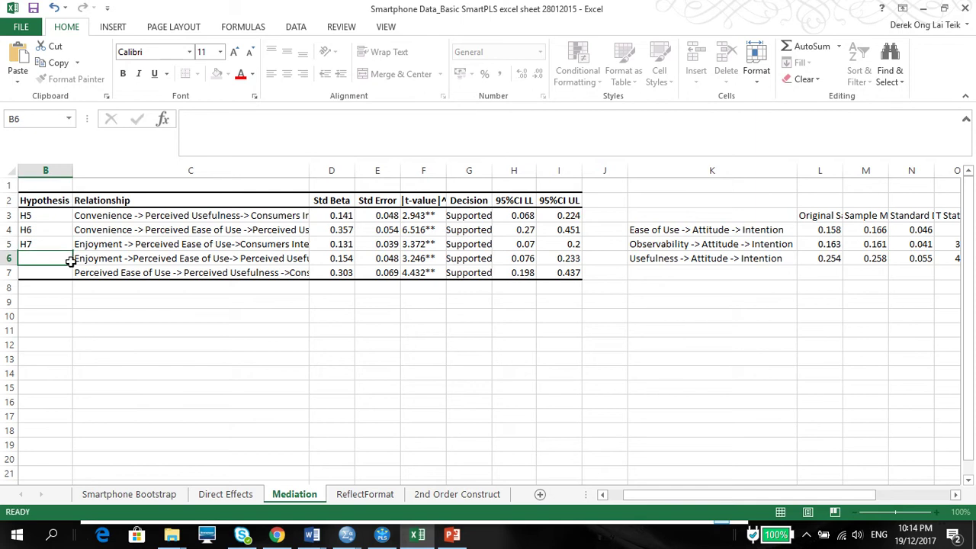
- Delete the leftover cells B6:I7, shifting the remaining cells up
drag(9, 258, 10, 275)
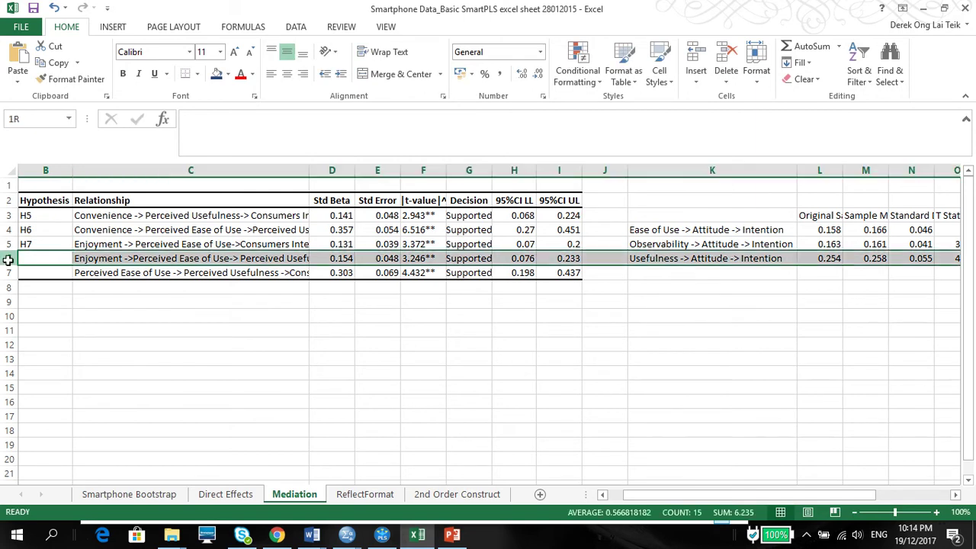
click(134, 269)
drag(47, 258, 550, 268)
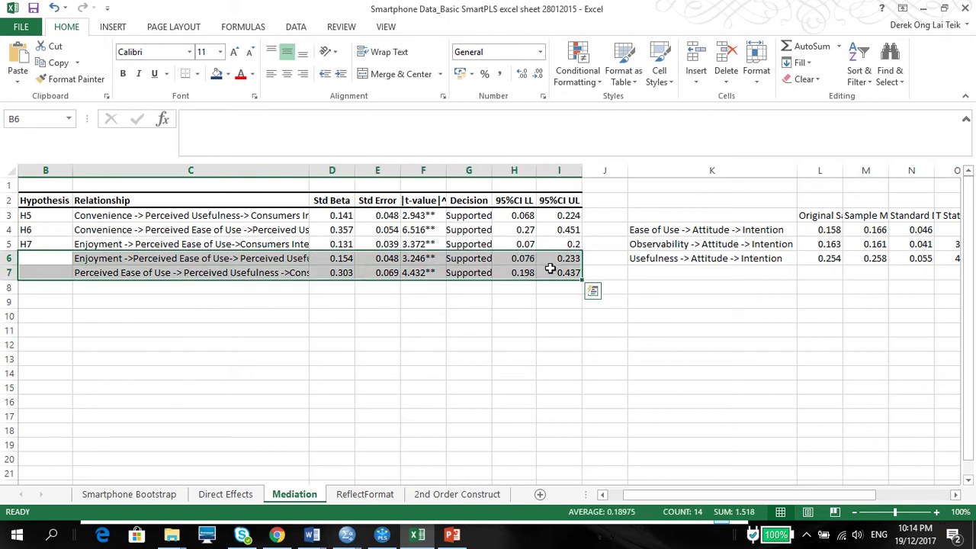
right_click(552, 271)
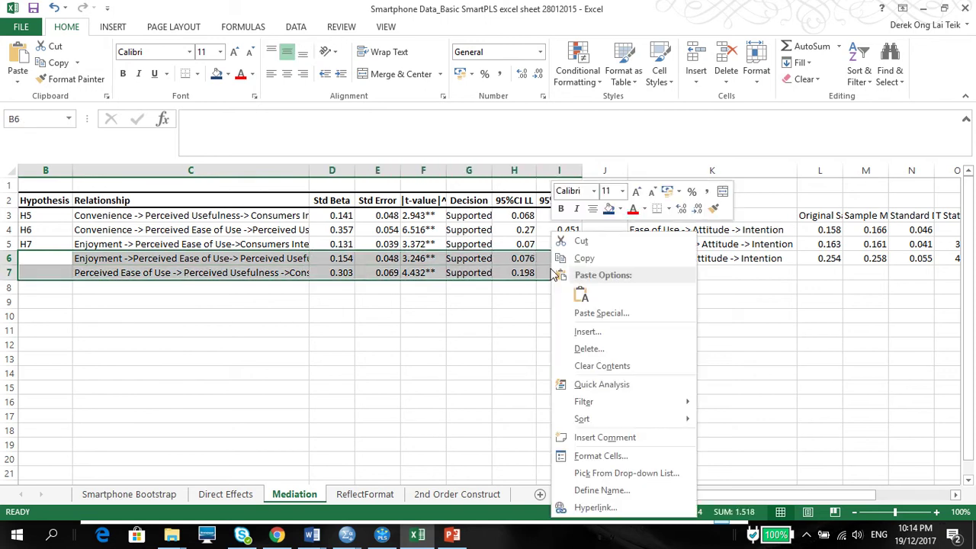
click(599, 351)
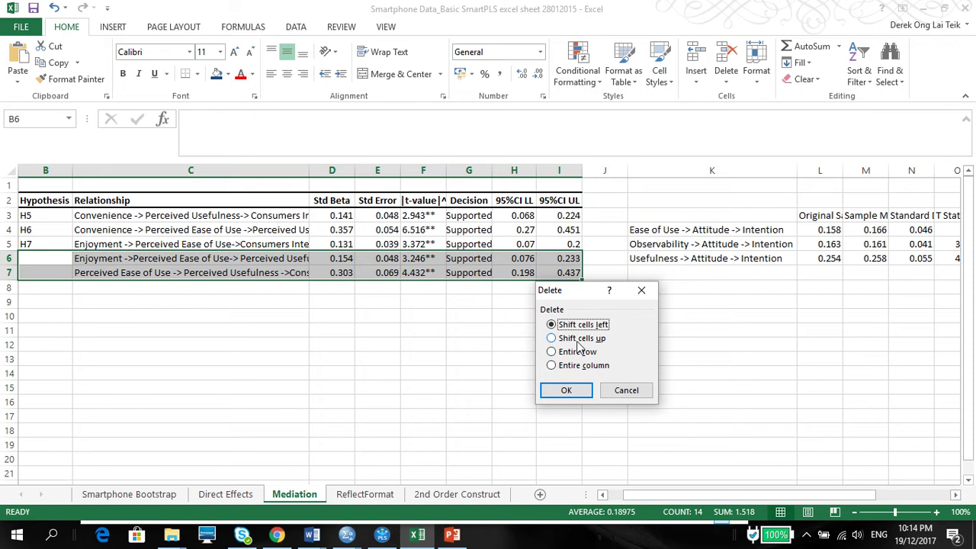
click(578, 338)
click(567, 390)
- Add a thick bottom border beneath the H7 row of the table
click(423, 329)
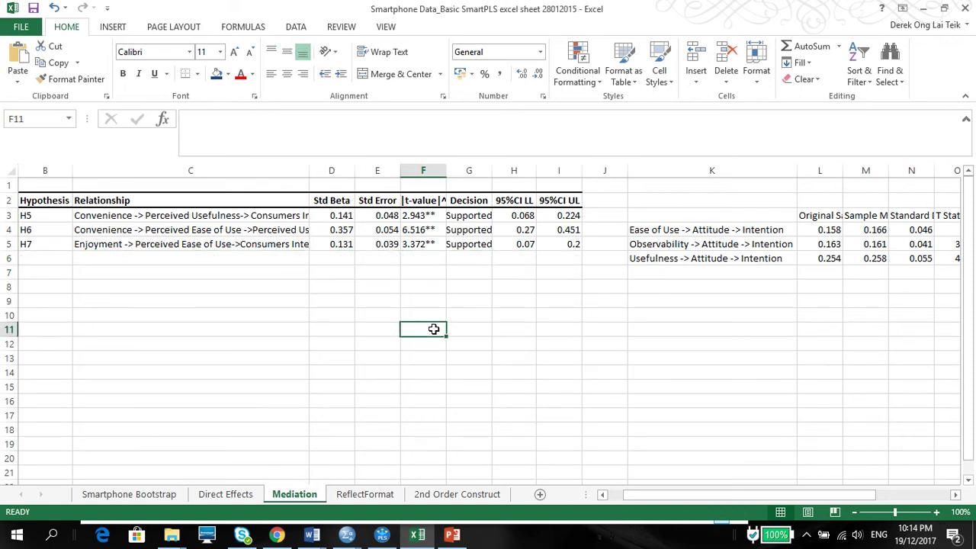
drag(25, 242, 569, 245)
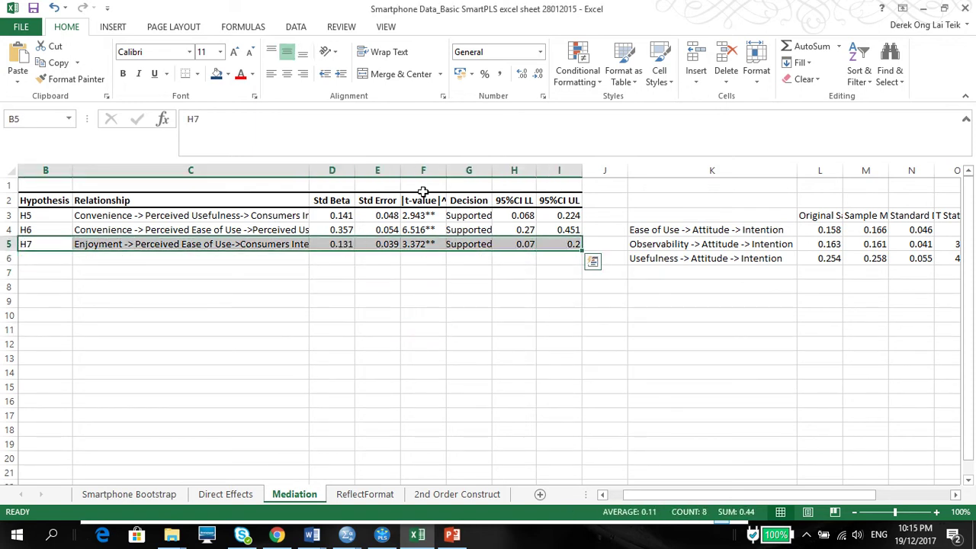
click(196, 75)
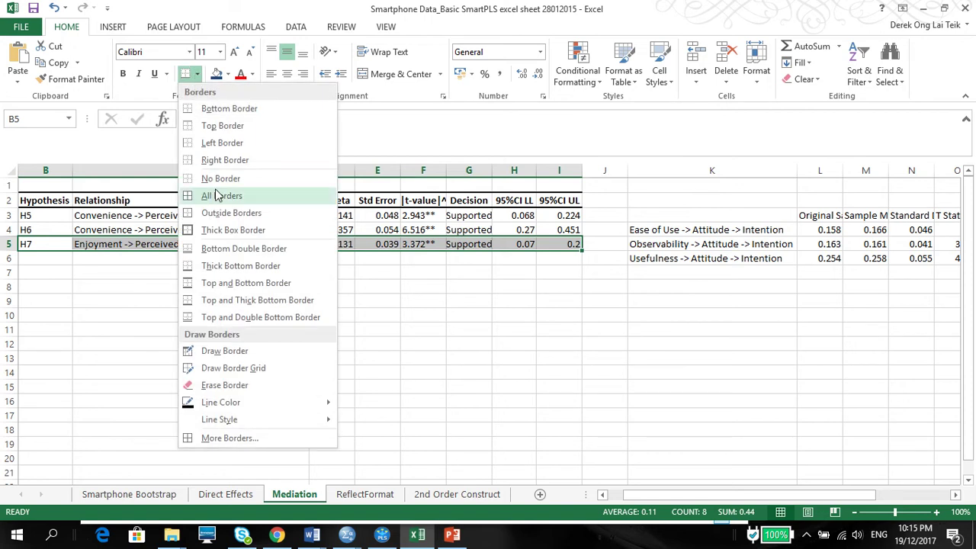
click(221, 265)
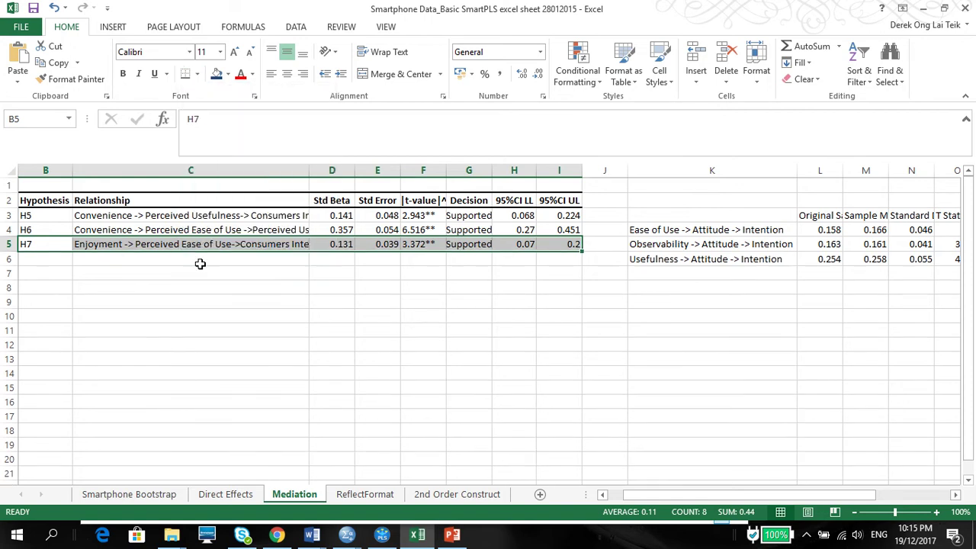
click(633, 228)
- Copy the three Attitude -> Intention path labels from K4:K6 over the H5–H7 relationships in C3:C5
drag(635, 230, 687, 259)
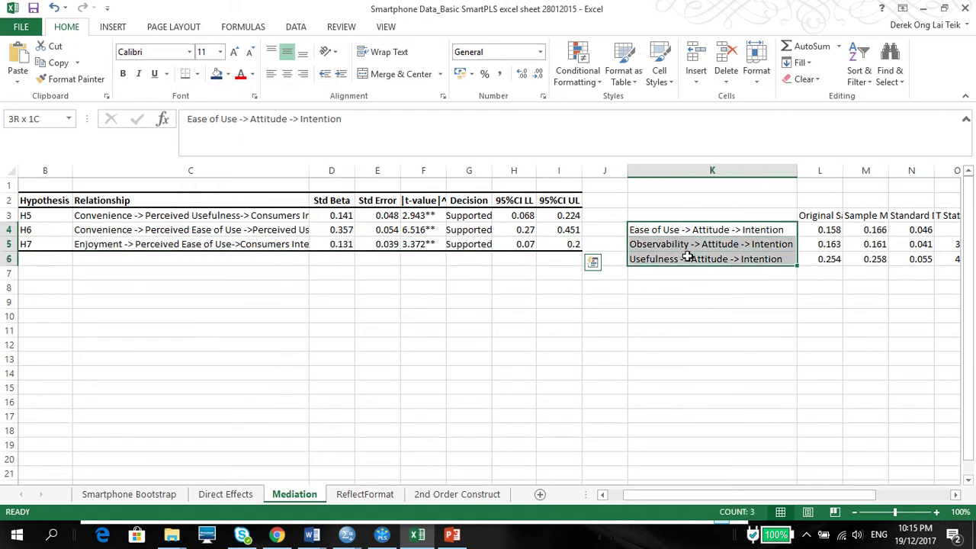
key(ctrl+c)
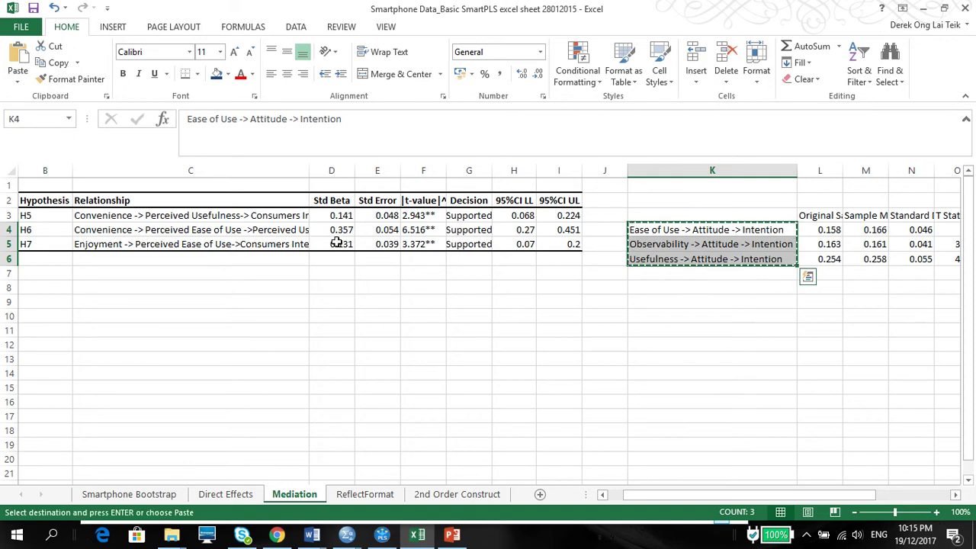
click(163, 217)
drag(162, 217, 173, 239)
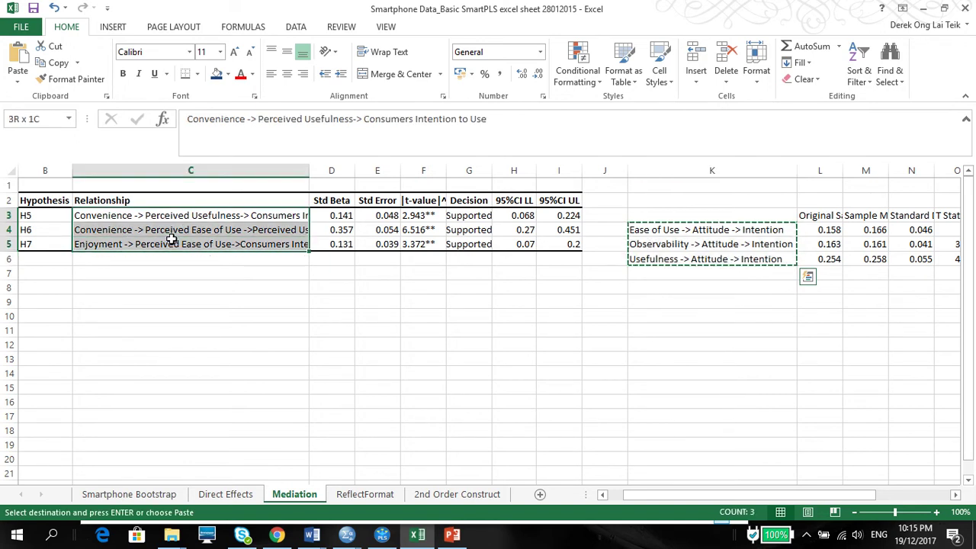
key(ctrl+v)
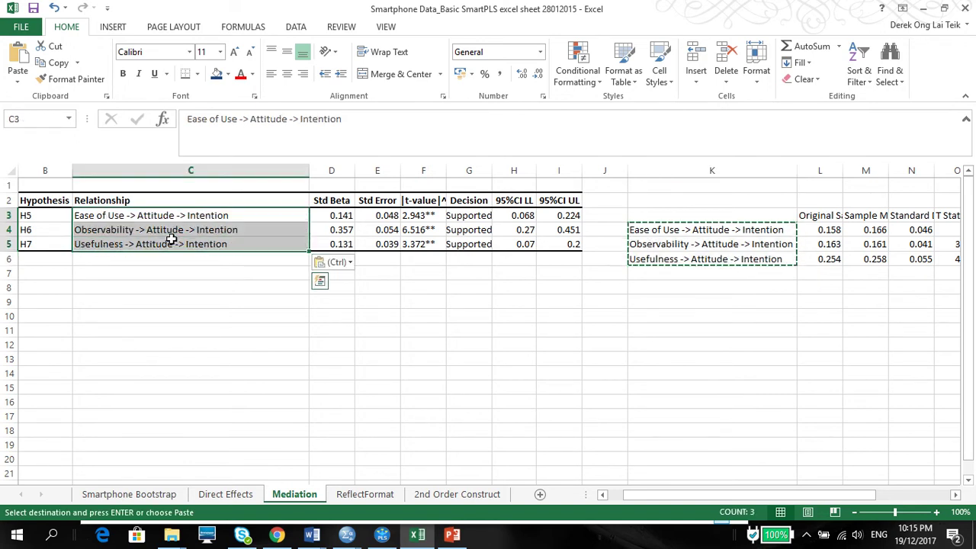
click(211, 325)
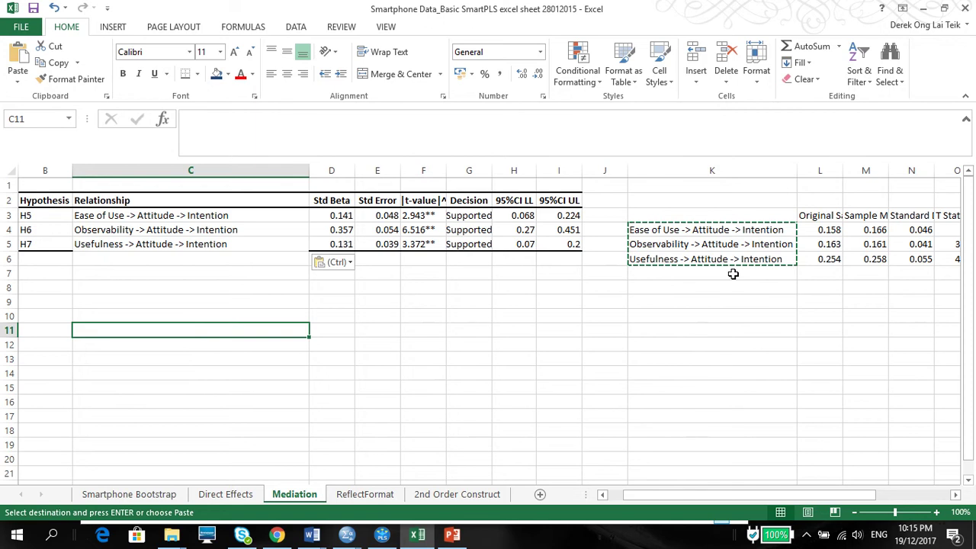
click(382, 536)
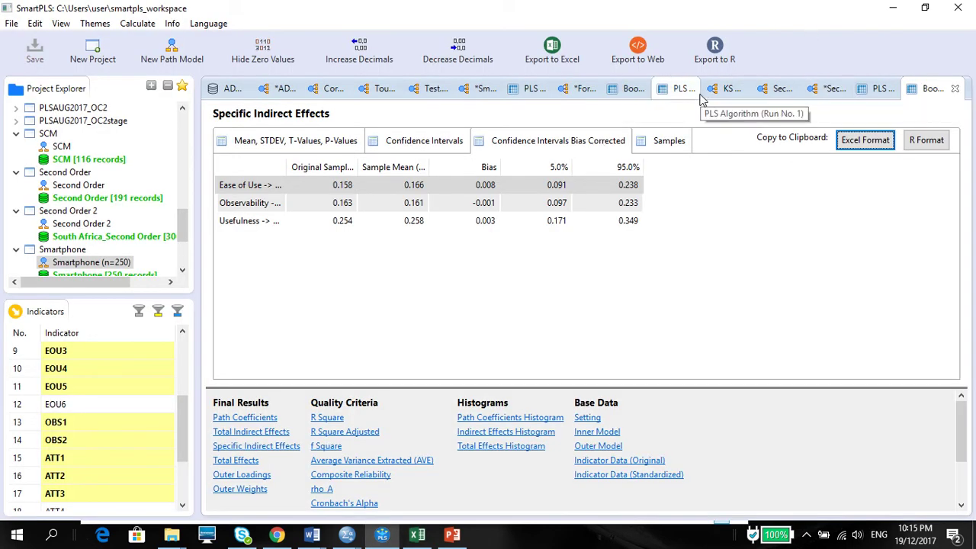
- Review the bootstrap t-values on the SmartPLS path model diagram, then return to Excel
click(469, 95)
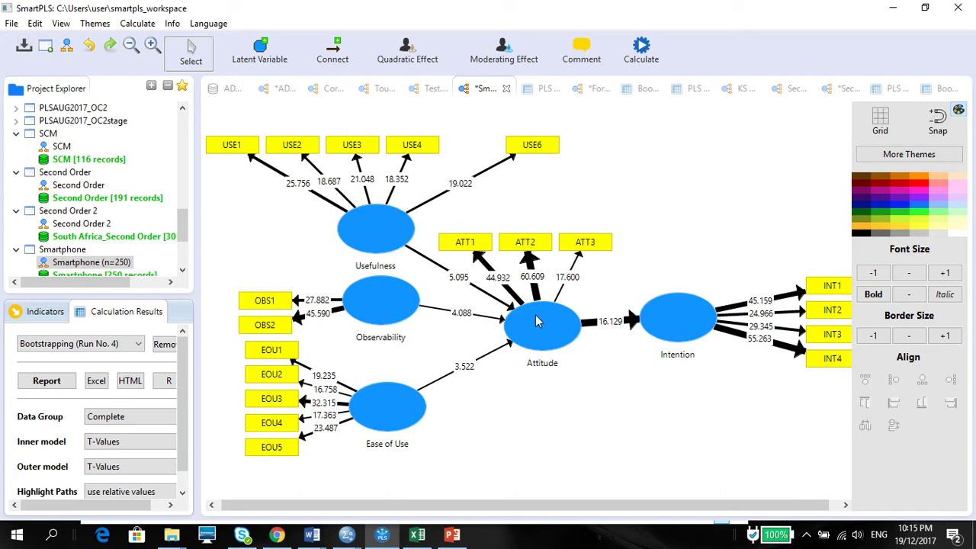
click(419, 537)
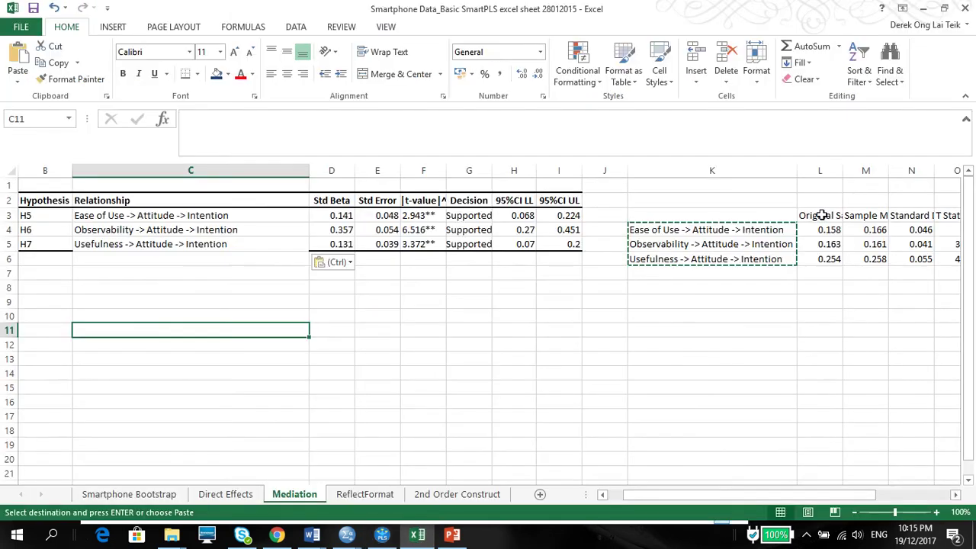
- Paste the bootstrap sample means, deviations and T statistics into the H5–H7 Std Beta to t-value cells
mouse_move(862, 230)
mouse_down()
mouse_move(883, 253)
mouse_move(954, 254)
mouse_move(685, 261)
mouse_up()
key(ctrl+c)
drag(38, 216, 127, 243)
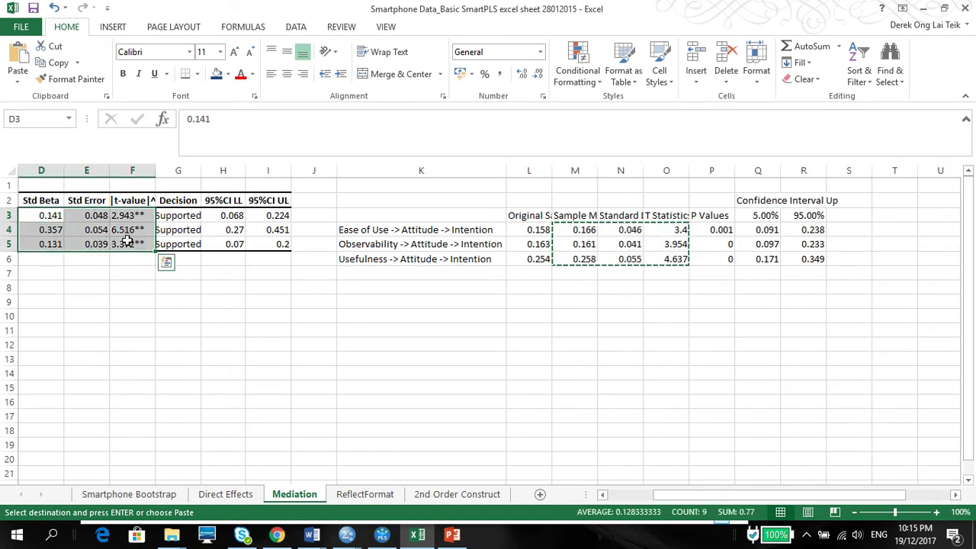
key(ctrl+v)
- Append ** to the t-values 3.4, 3.954 and 4.637
click(128, 216)
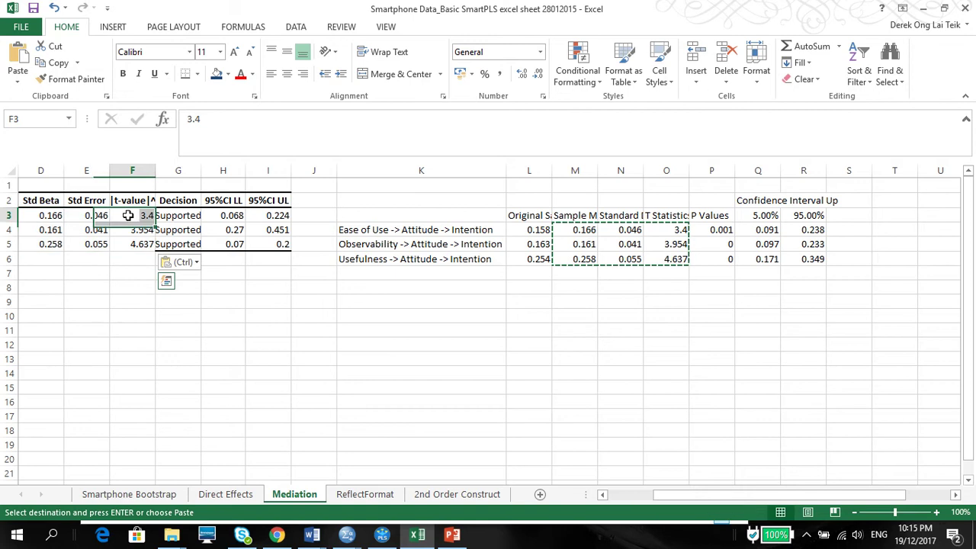
click(248, 120)
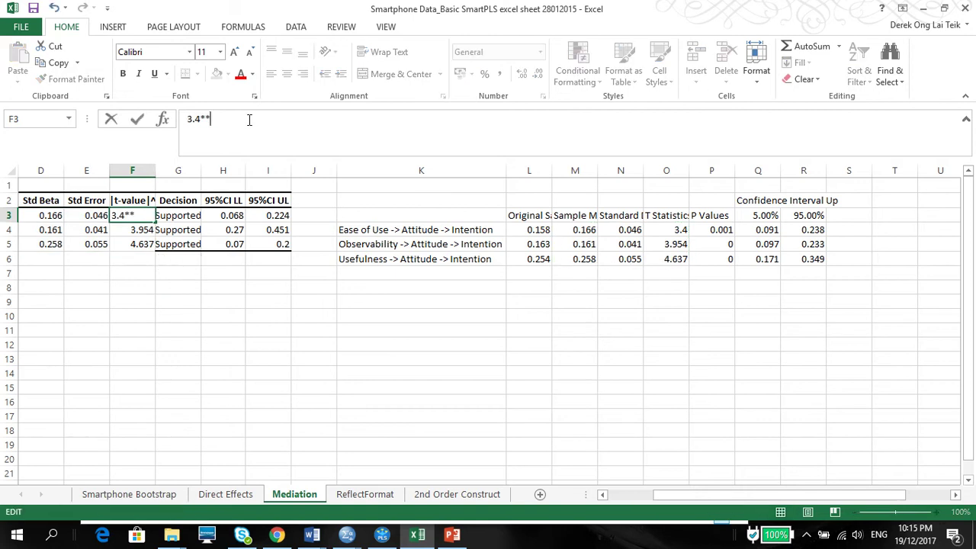
click(144, 231)
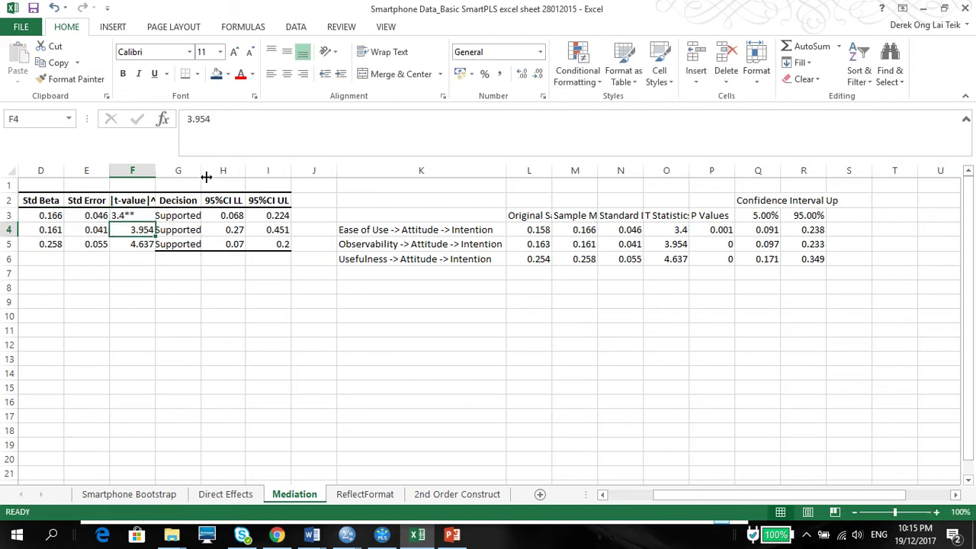
click(217, 122)
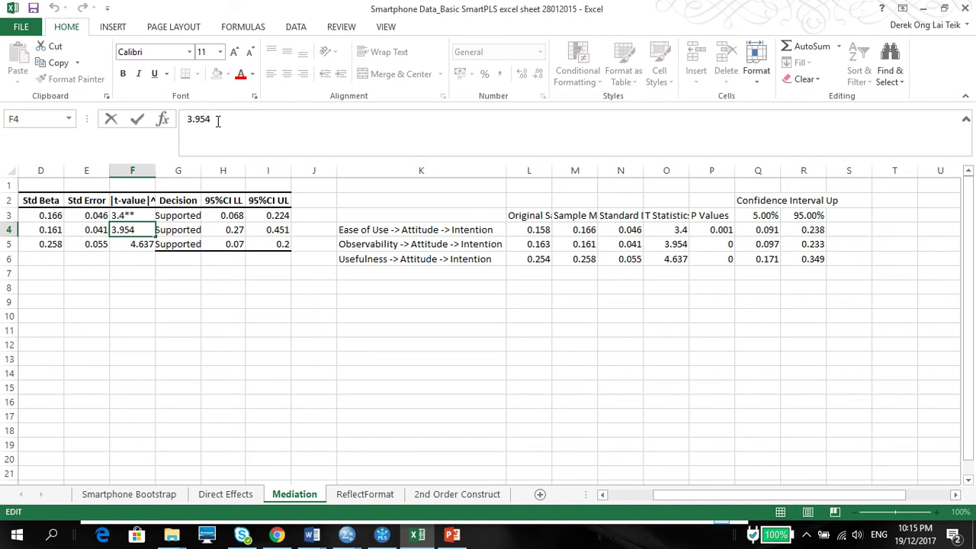
click(141, 241)
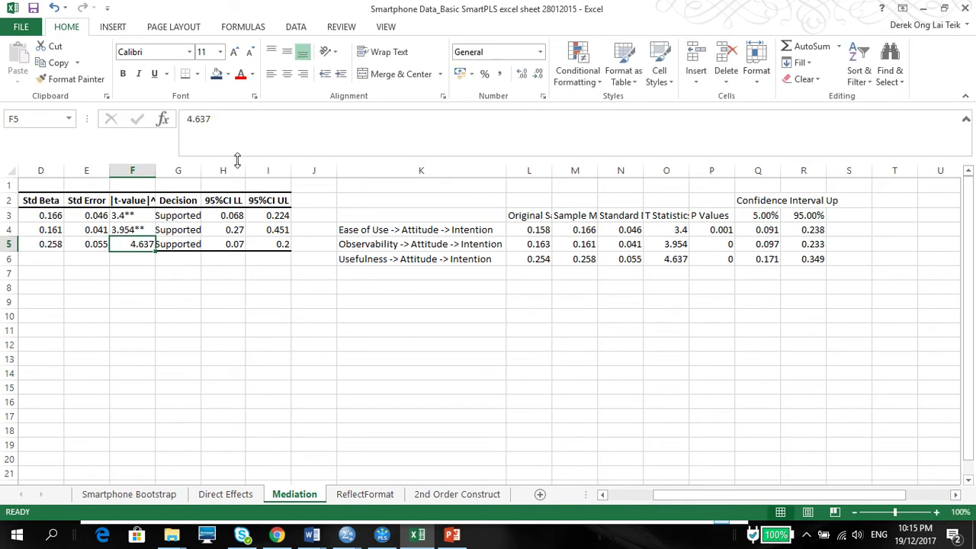
click(228, 122)
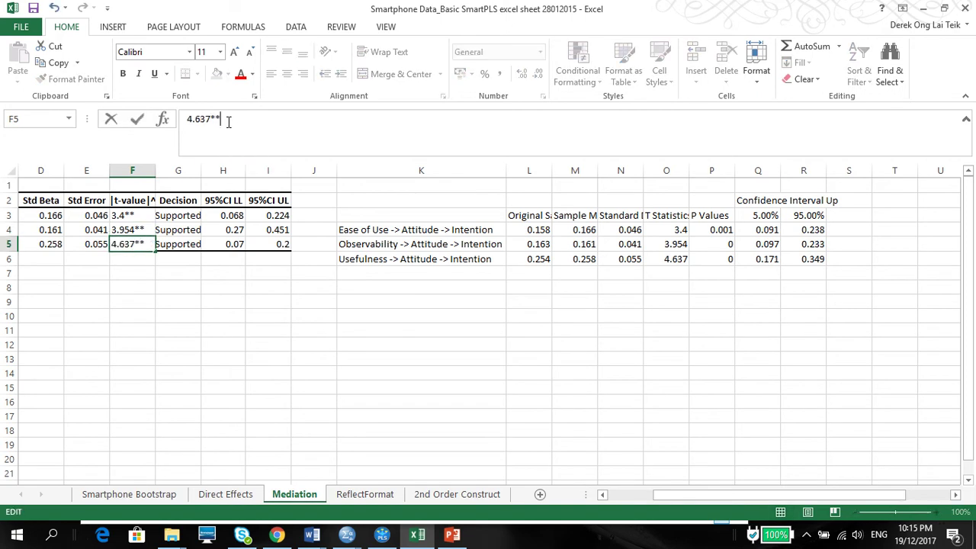
- Finish 4.637**, then paste the confidence interval bounds as values into the H5–H7 95%CI LL and UL cells
click(161, 213)
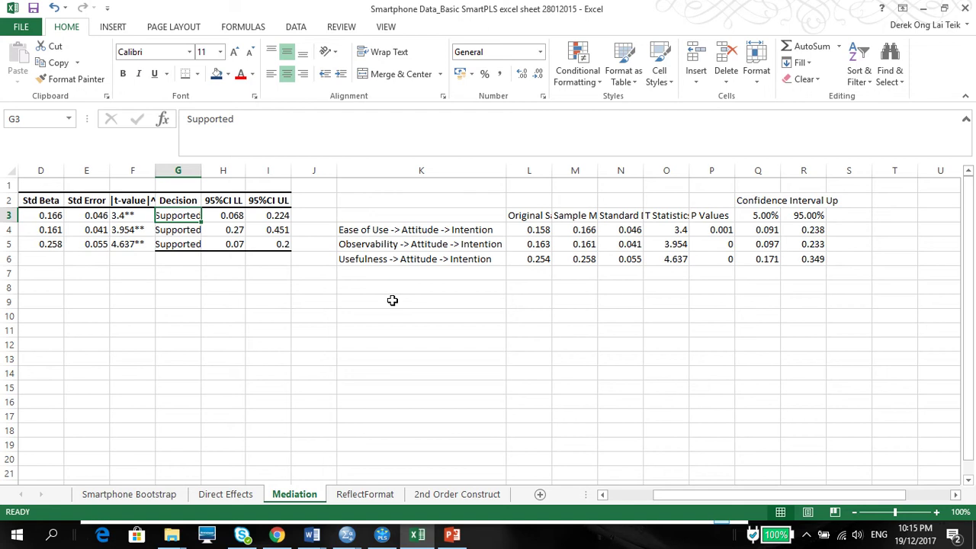
click(768, 231)
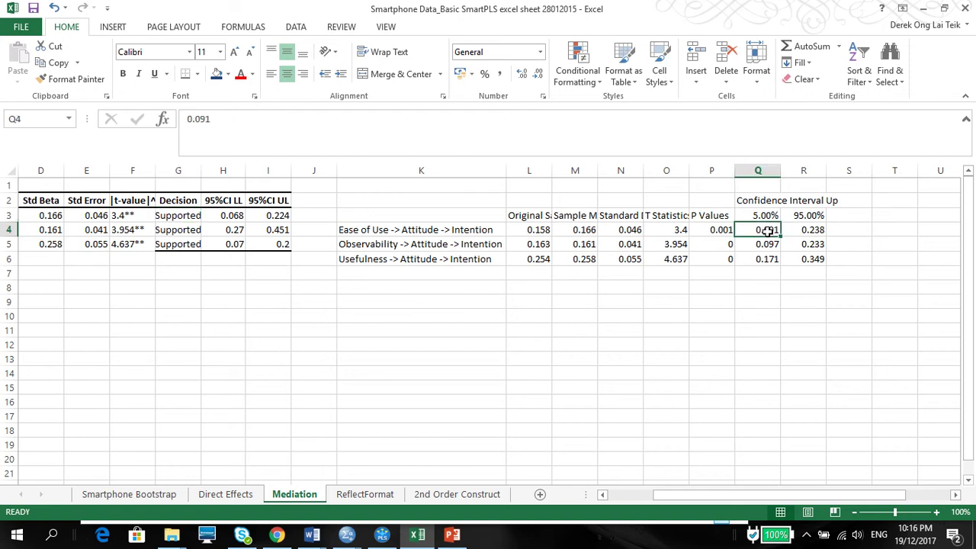
drag(768, 231, 799, 260)
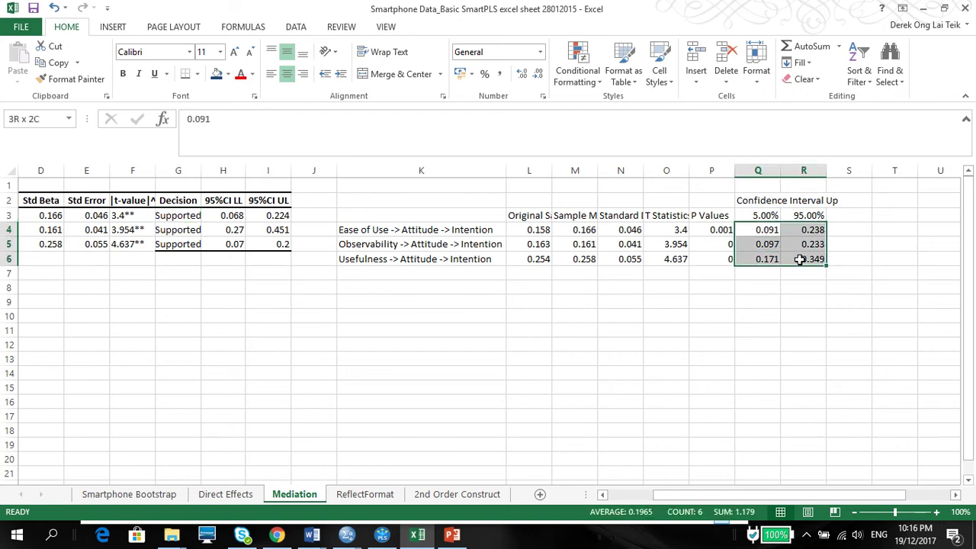
key(ctrl+c)
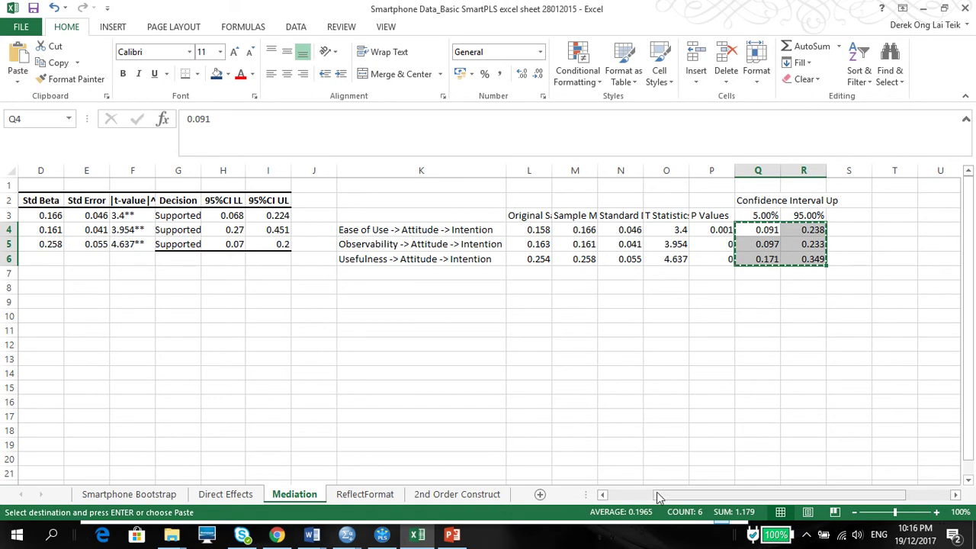
drag(660, 498, 653, 499)
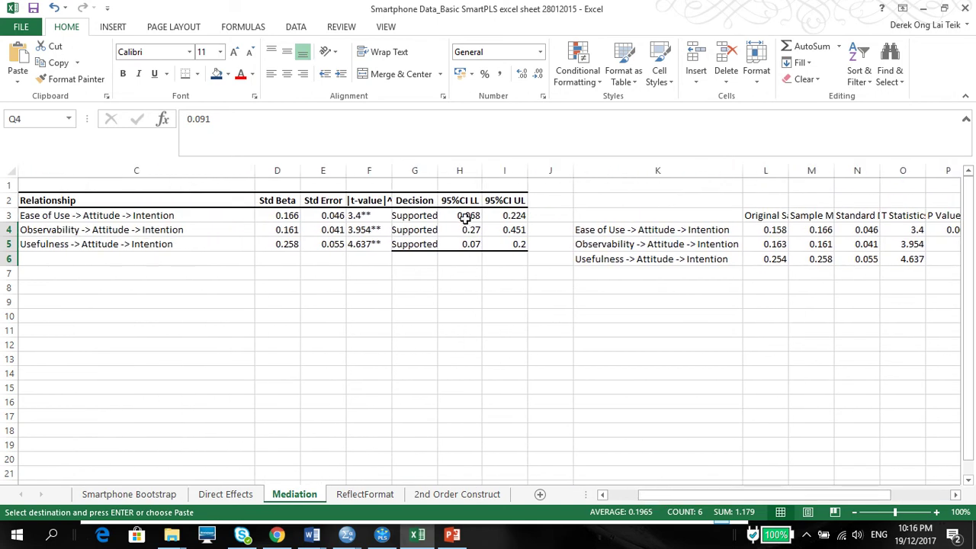
drag(457, 216, 500, 242)
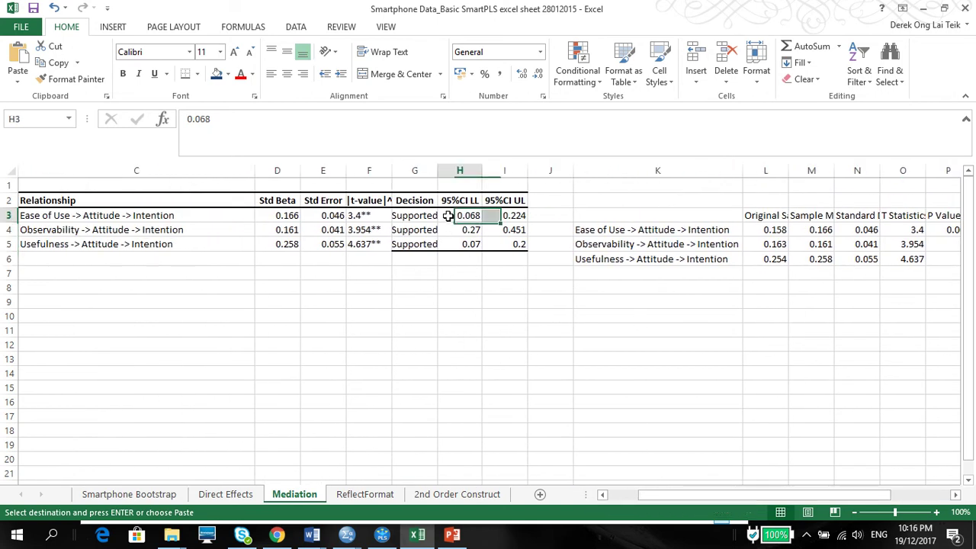
right_click(499, 241)
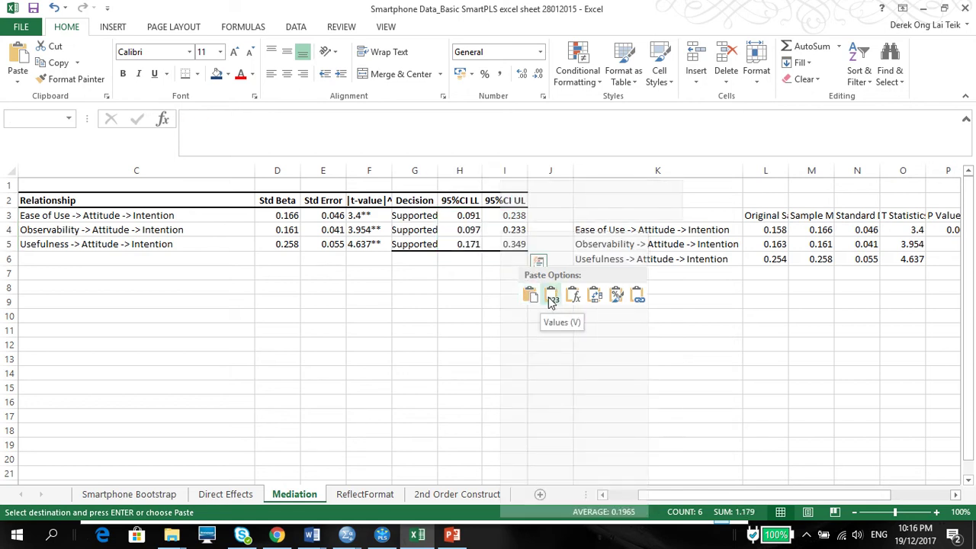
click(552, 301)
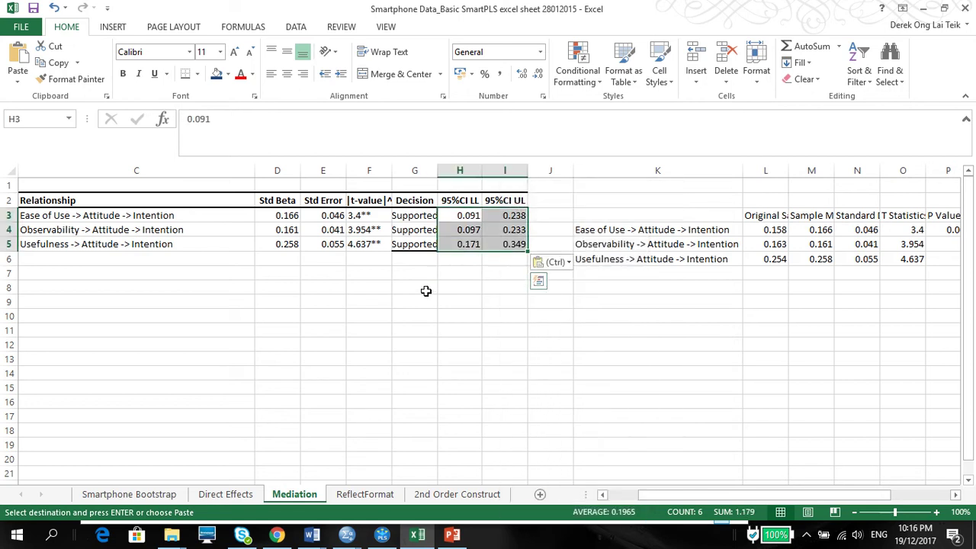
- Check the pasted H5 confidence bounds and the H5 and H7 Std Beta values
click(458, 216)
click(494, 215)
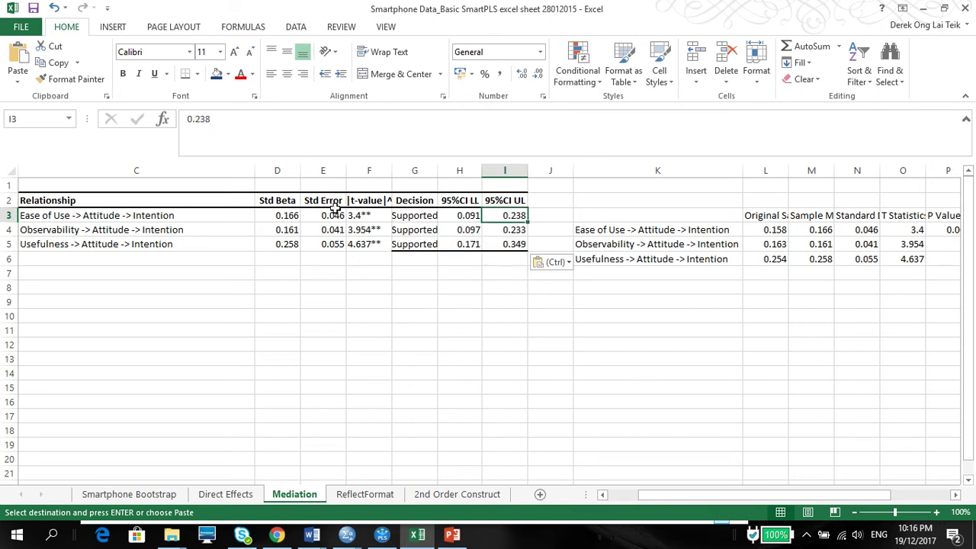
click(279, 219)
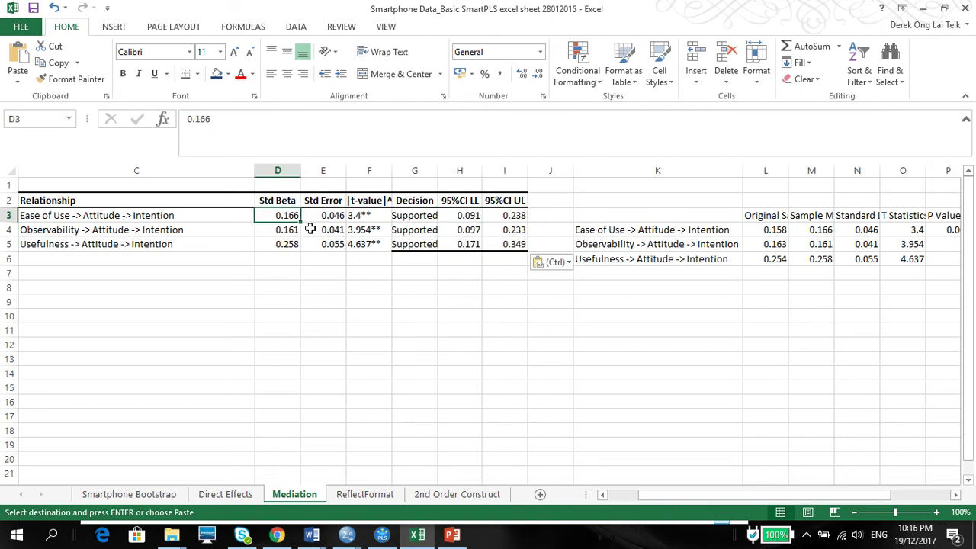
click(463, 218)
click(505, 217)
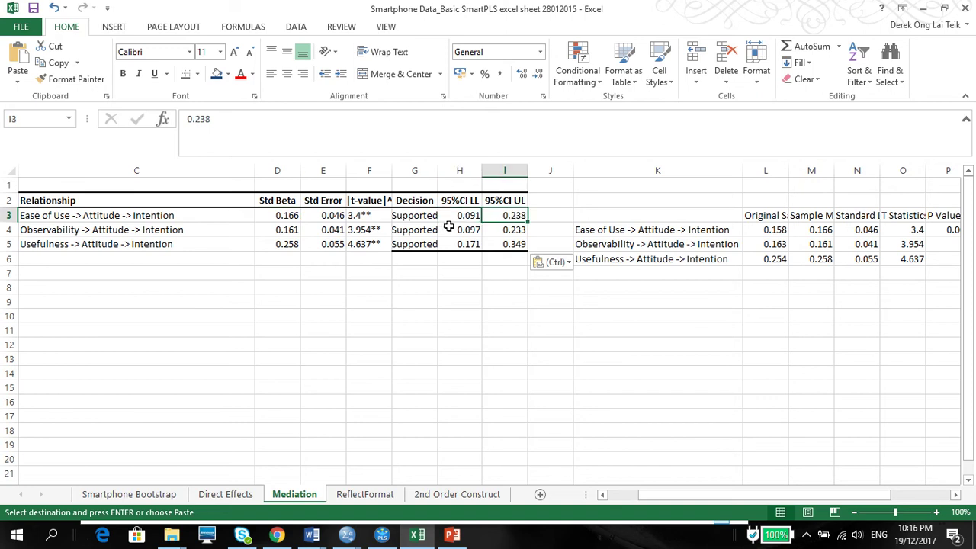
click(284, 248)
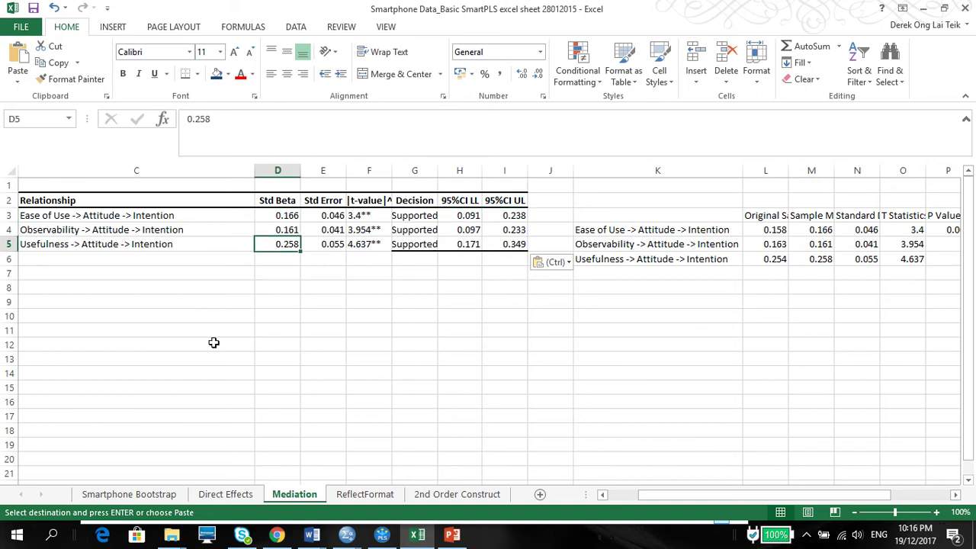
drag(660, 497, 617, 496)
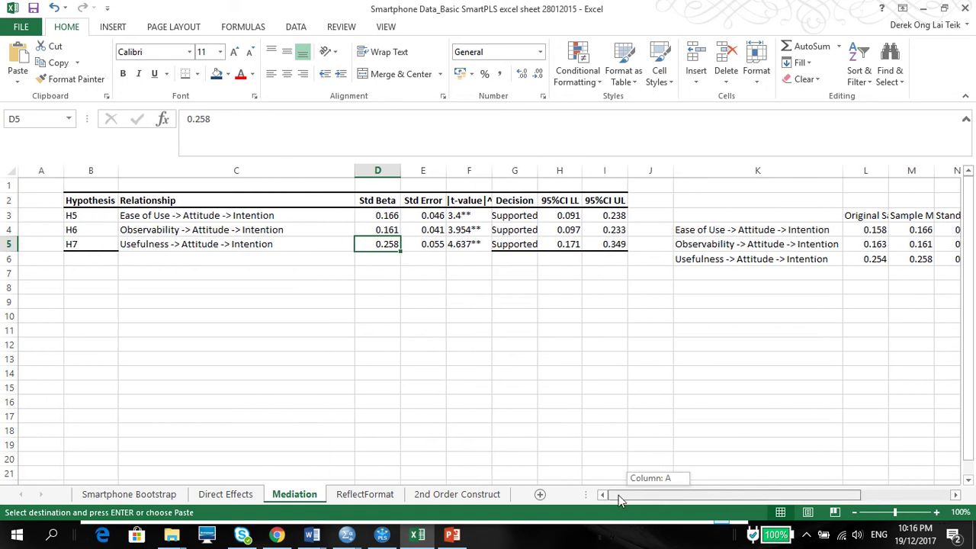
- Copy the whole B2:I5 results table, from Hypothesis through 95%CI UL
drag(146, 247, 468, 244)
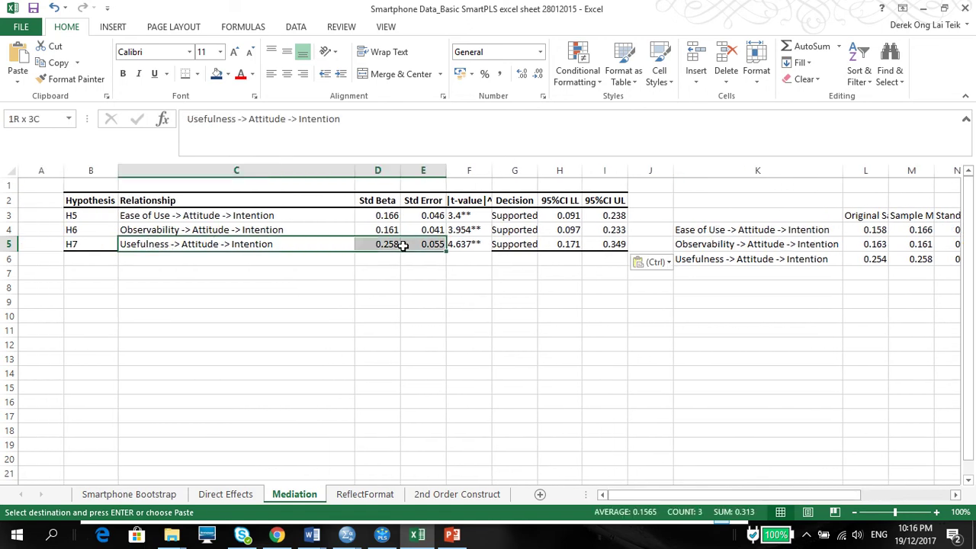
click(183, 74)
click(248, 284)
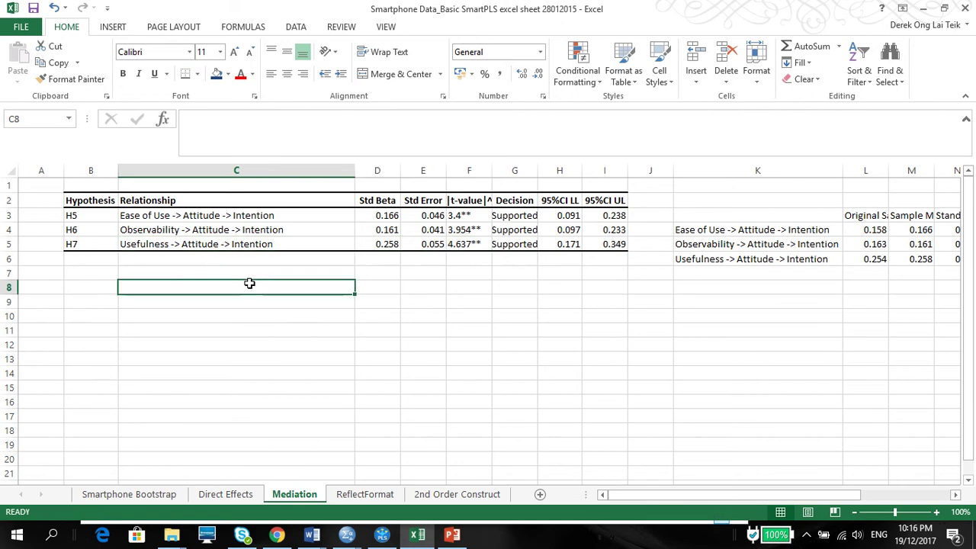
click(97, 197)
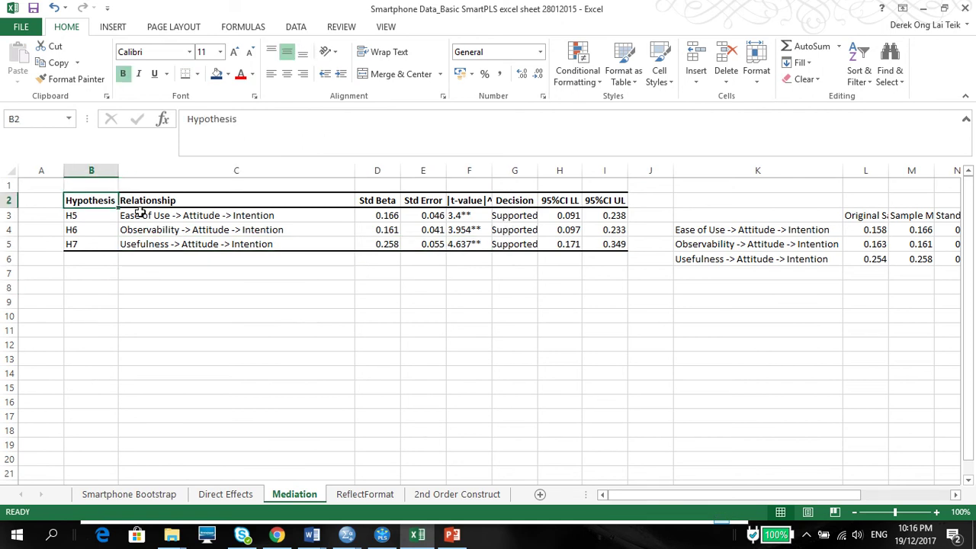
mouse_move(100, 199)
mouse_down()
mouse_move(565, 230)
mouse_move(597, 243)
mouse_up()
key(ctrl+c)
click(325, 542)
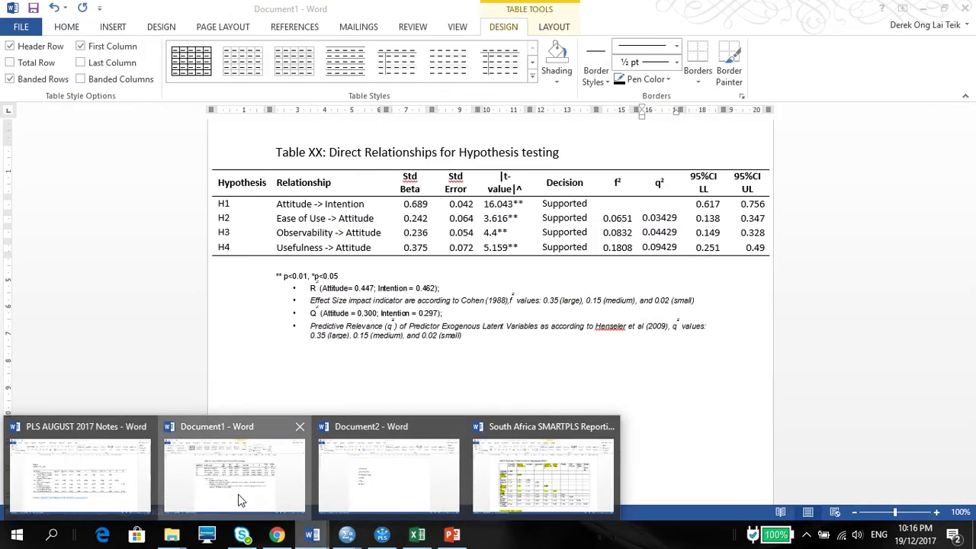
- Paste the H5–H7 table into Document1 below the notes and widen it to show every column
click(239, 492)
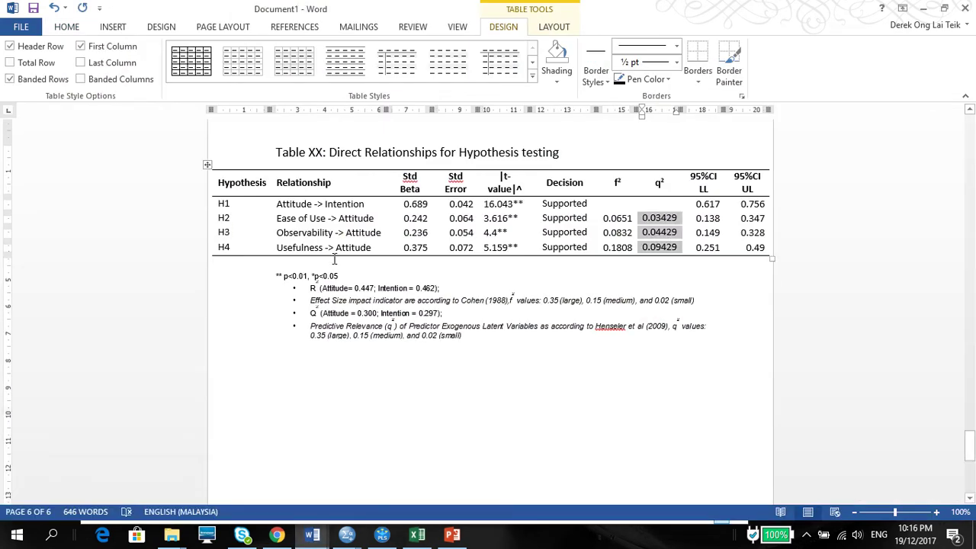
click(305, 414)
key(ctrl+v)
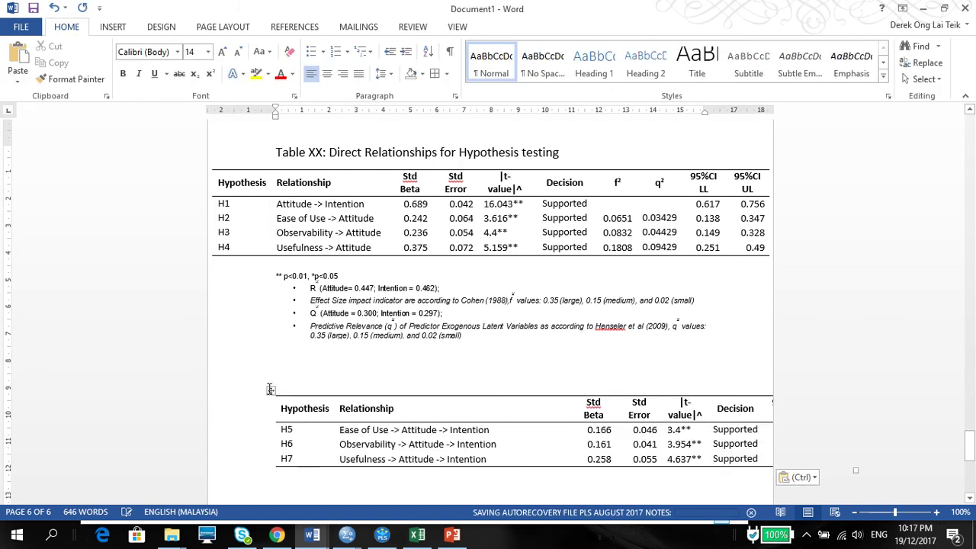
drag(270, 388, 237, 400)
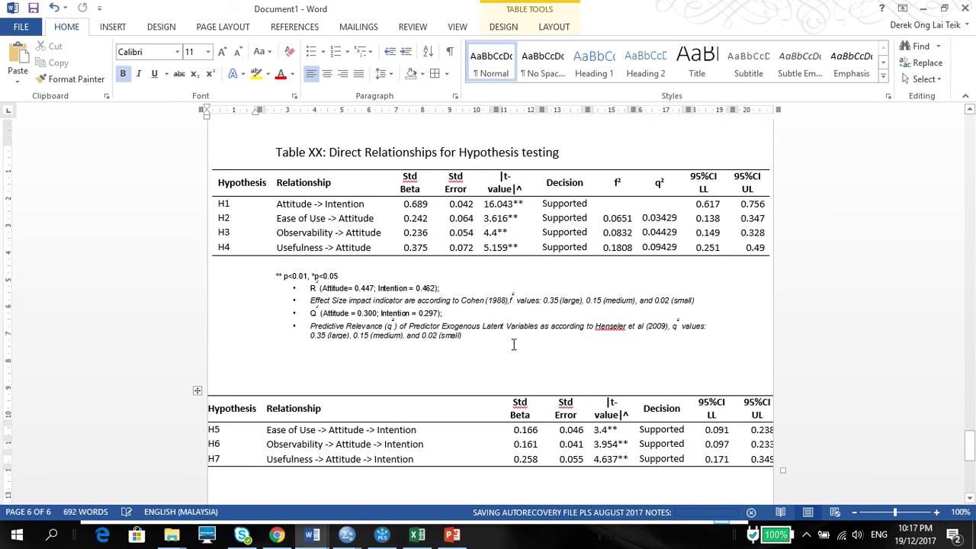
- Adjust the lower table's Relationship and Hypothesis columns and position to match the upper table
click(456, 418)
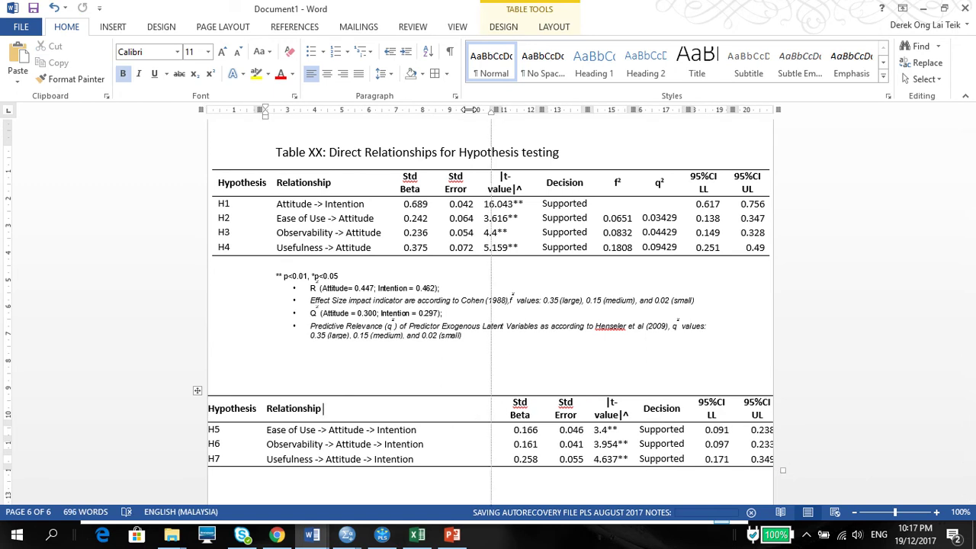
drag(494, 111, 440, 115)
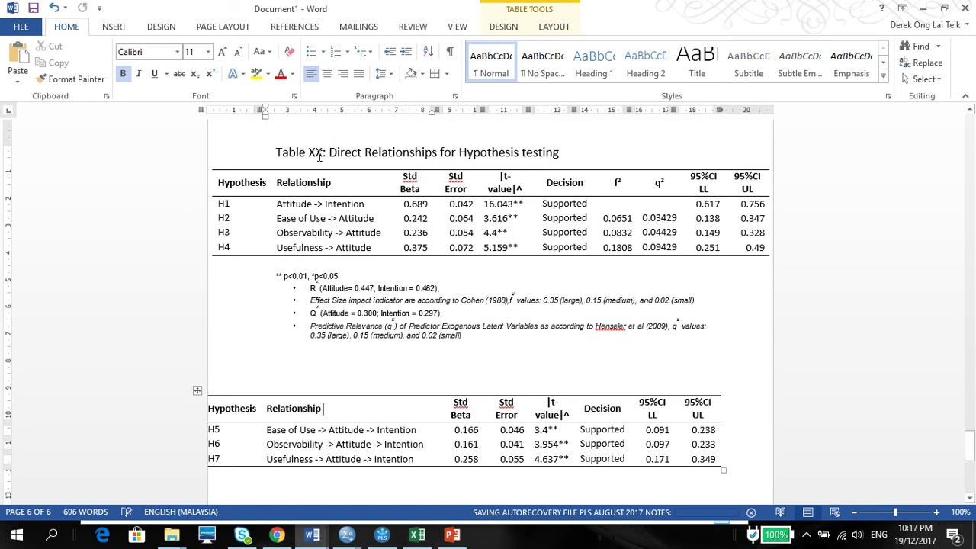
drag(260, 112, 290, 115)
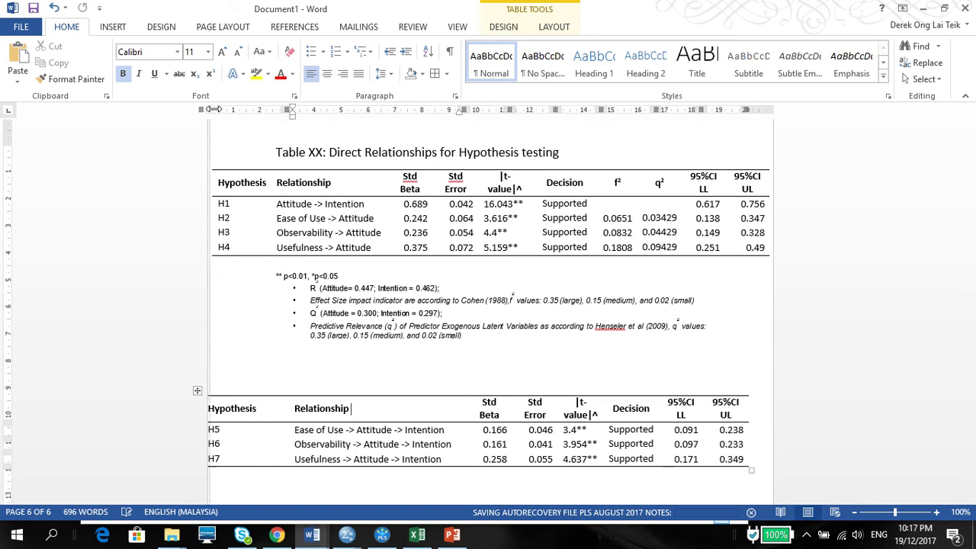
drag(200, 110, 226, 110)
drag(315, 108, 290, 111)
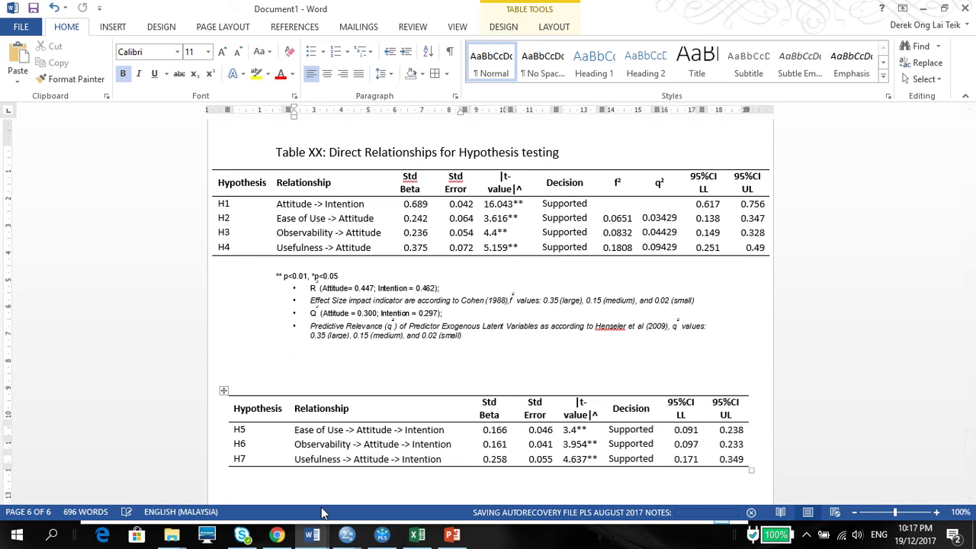
click(277, 151)
drag(321, 139, 557, 149)
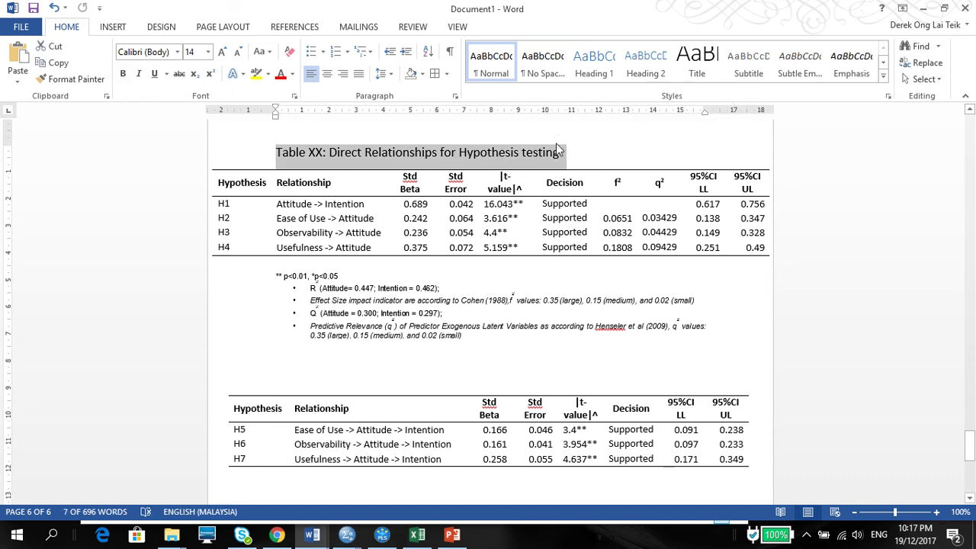
- Paste the copied title above the lower table and change 'Direct' to 'Indirect'
click(323, 386)
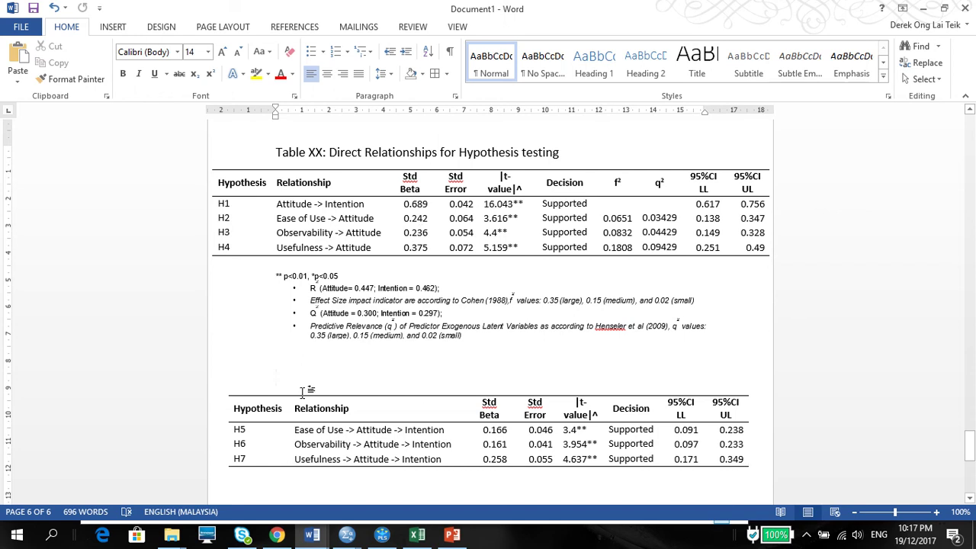
key(ctrl+v)
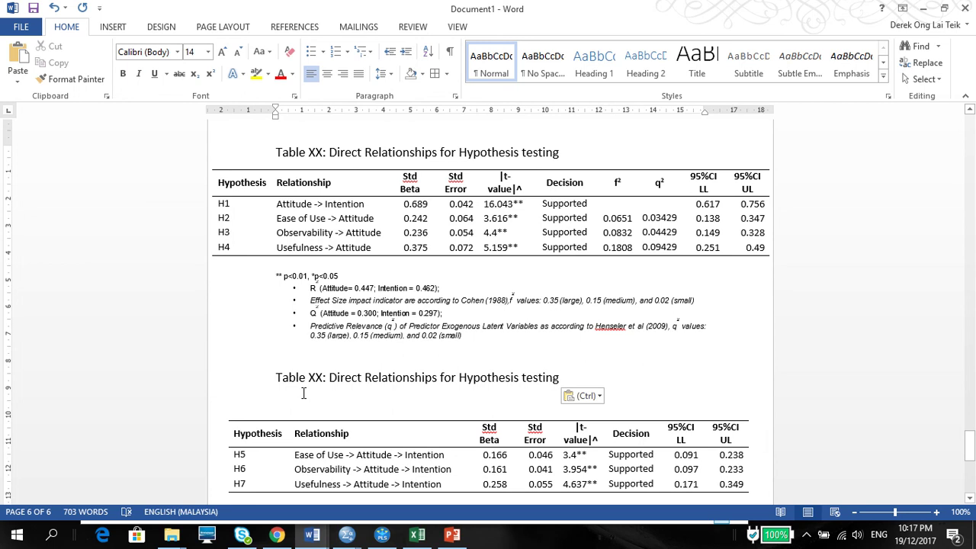
key(Delete)
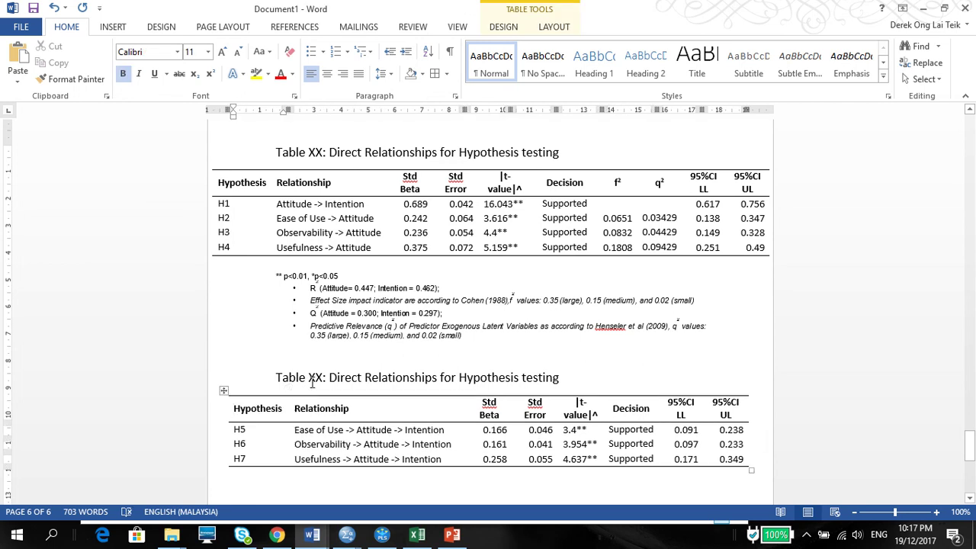
drag(328, 378, 358, 374)
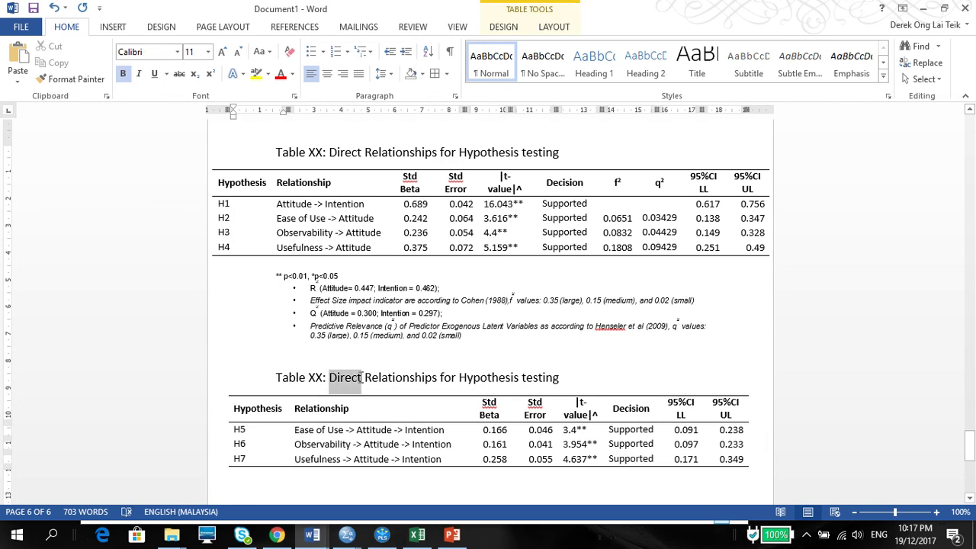
click(330, 378)
key(Delete)
key(Delete)
key(Delete)
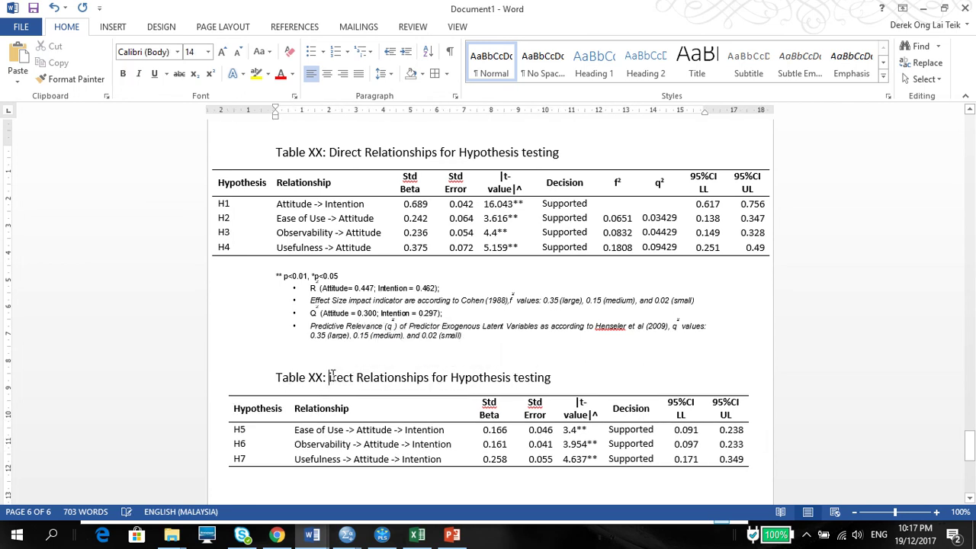
text(In)
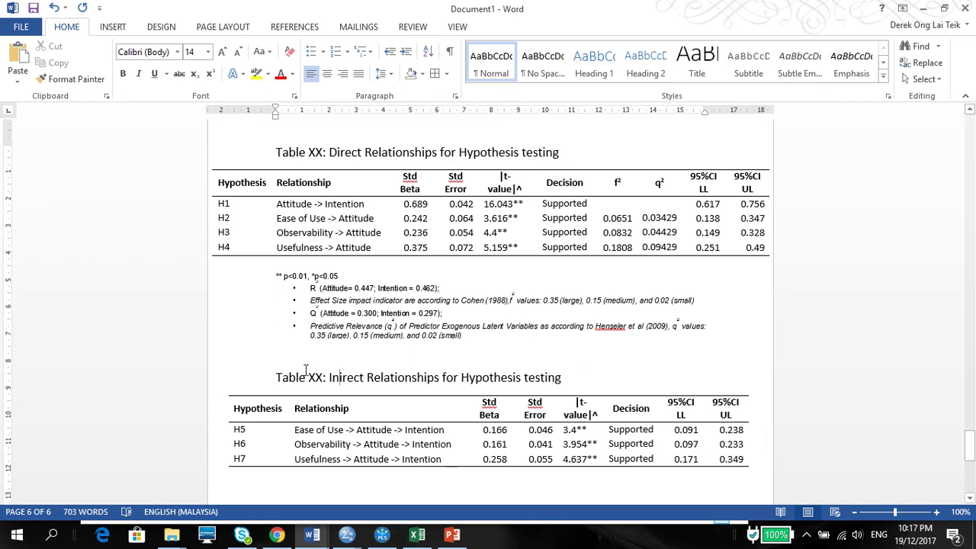
text(d)
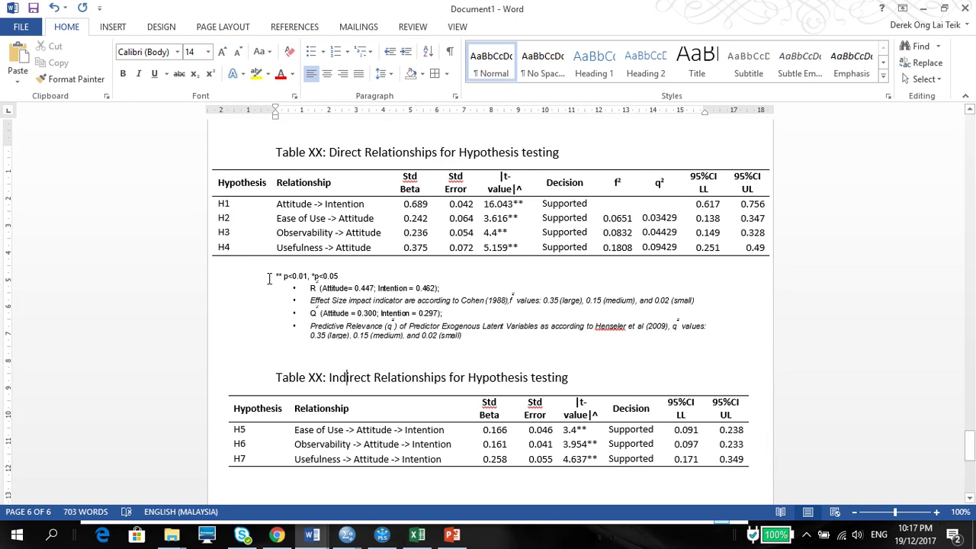
- Copy the p-value footnote line and paste it beneath the lower table
key(shift+End)
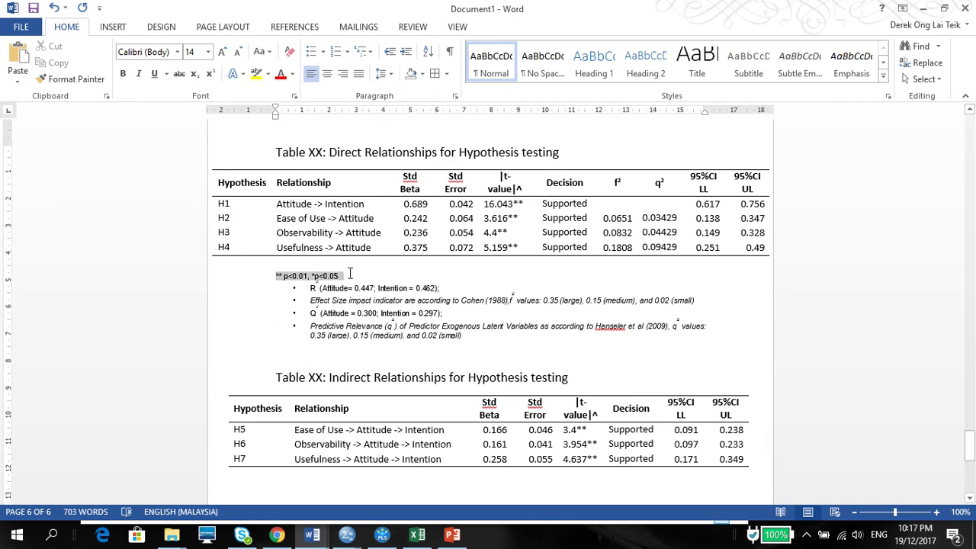
key(ctrl+c)
click(304, 480)
key(ctrl+v)
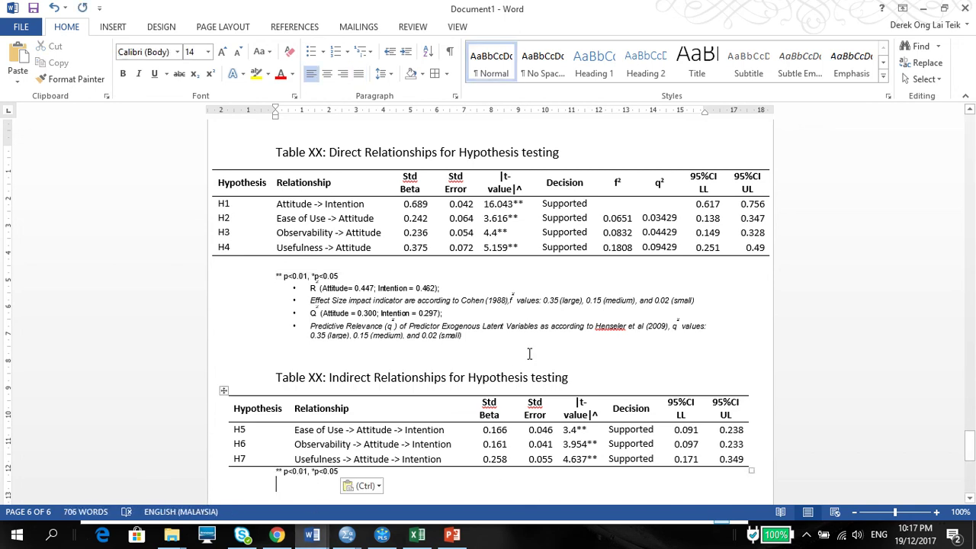
click(383, 535)
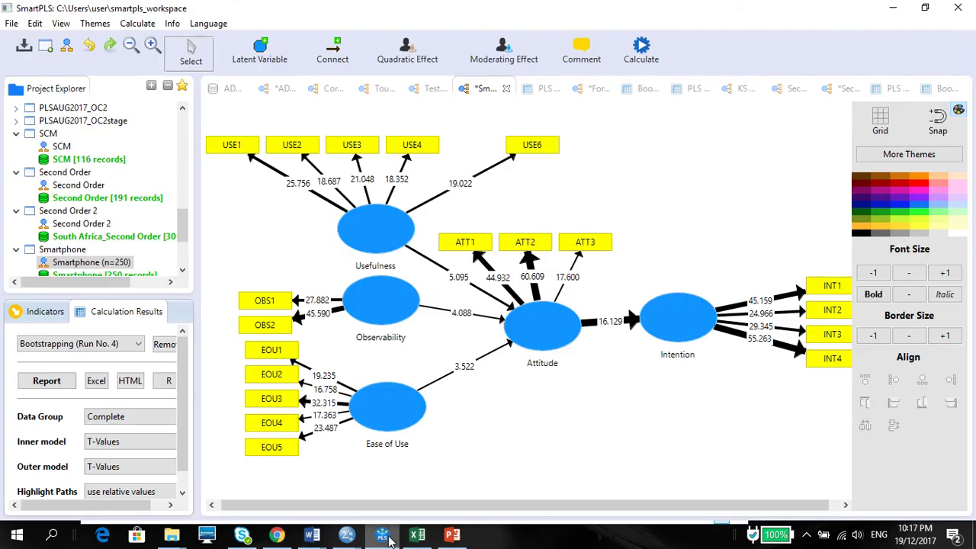
click(417, 535)
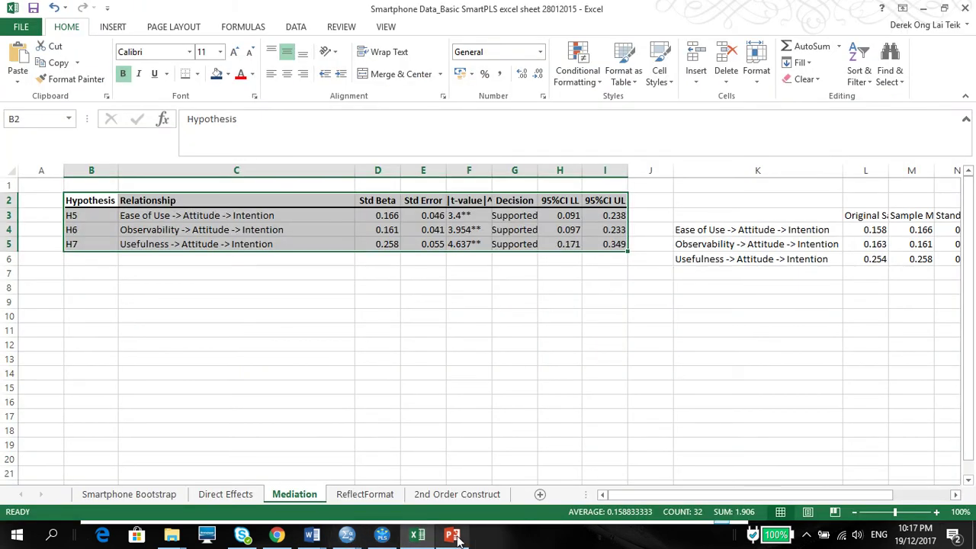
click(452, 537)
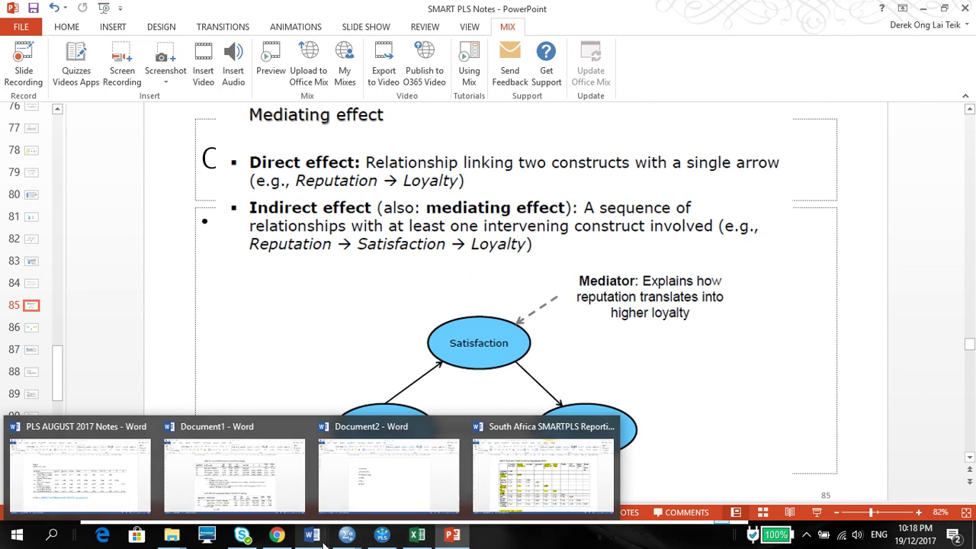
mouse_move(312, 537)
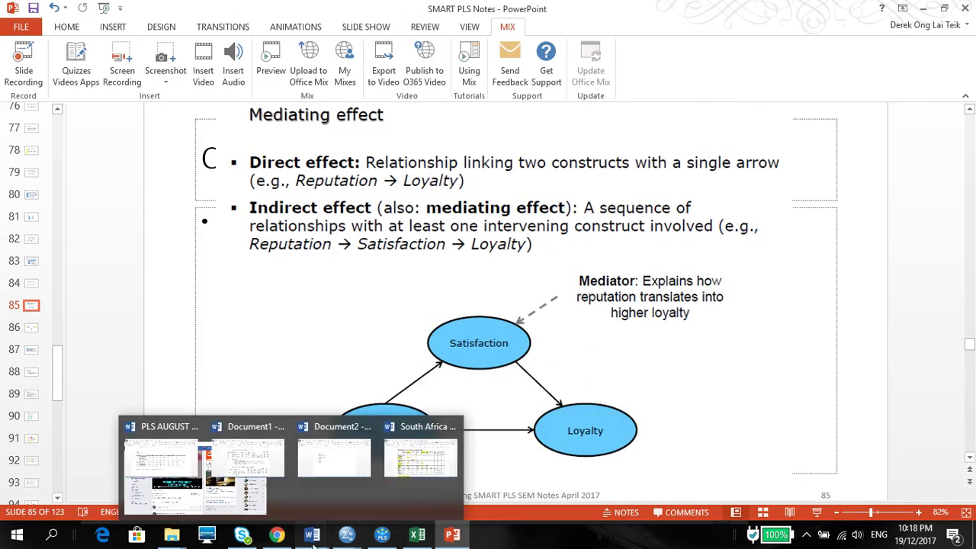
click(382, 535)
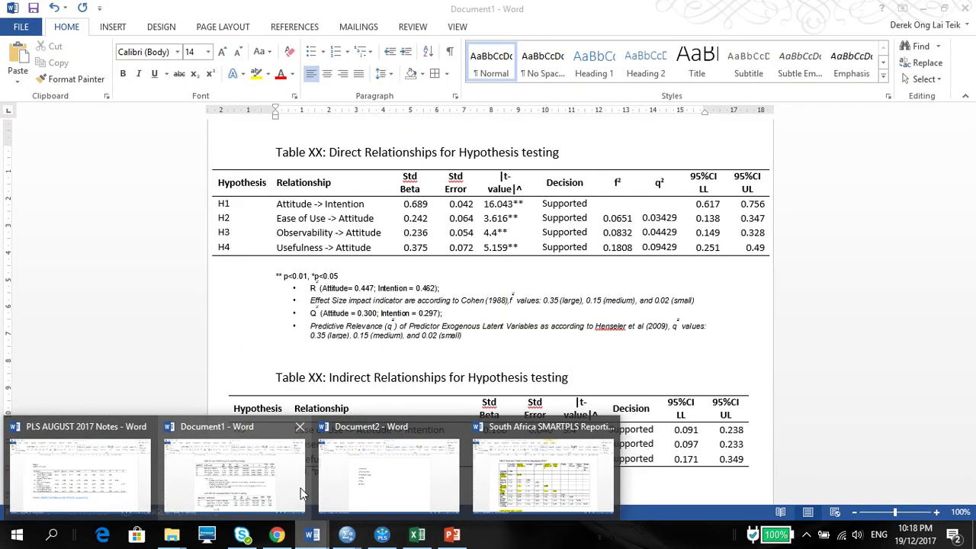
click(301, 494)
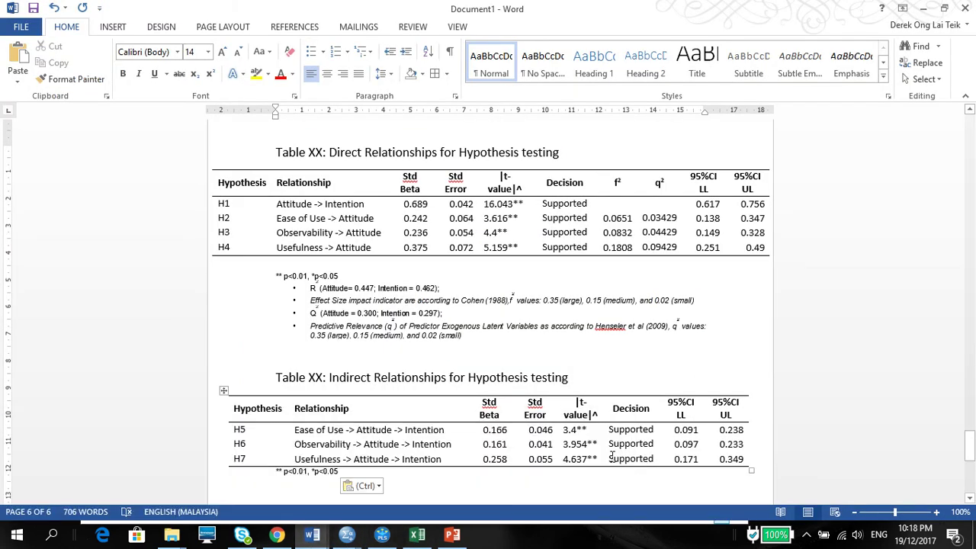